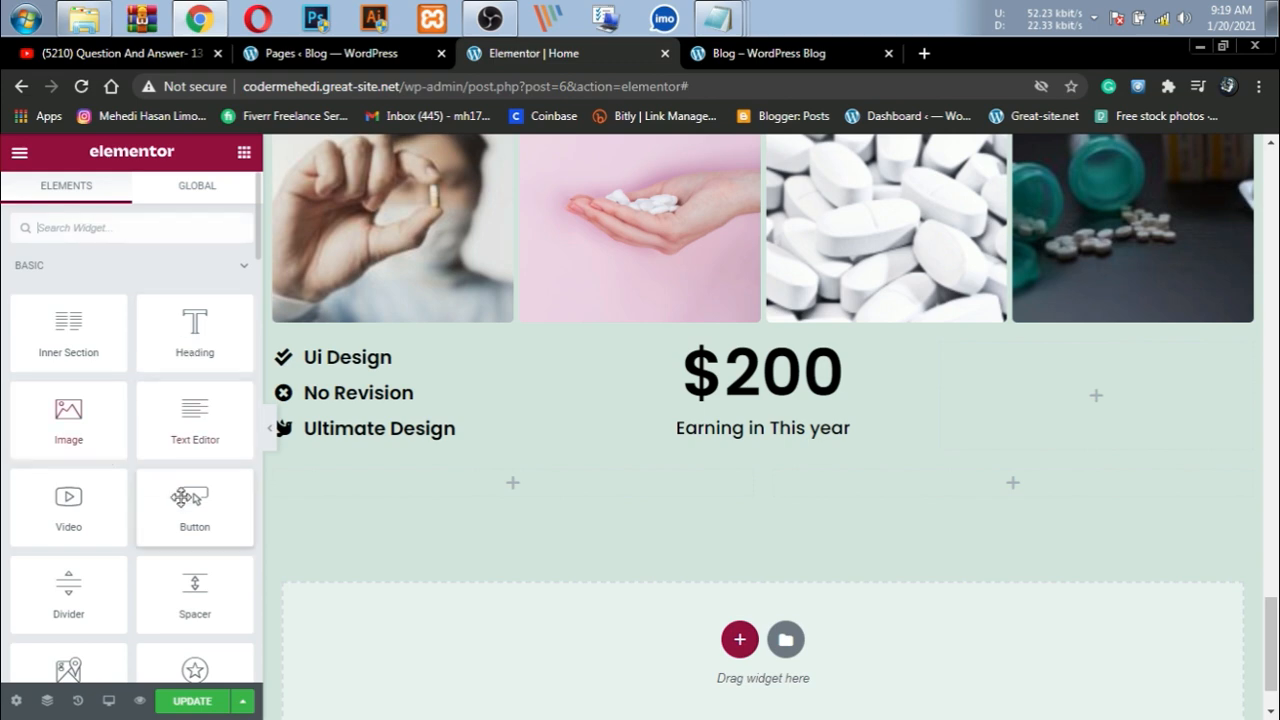
Step: Add a Progress Bar widget to the empty first column of the two-column section below the icon list
scroll(134, 474, down, 10)
scroll(155, 556, down, 3)
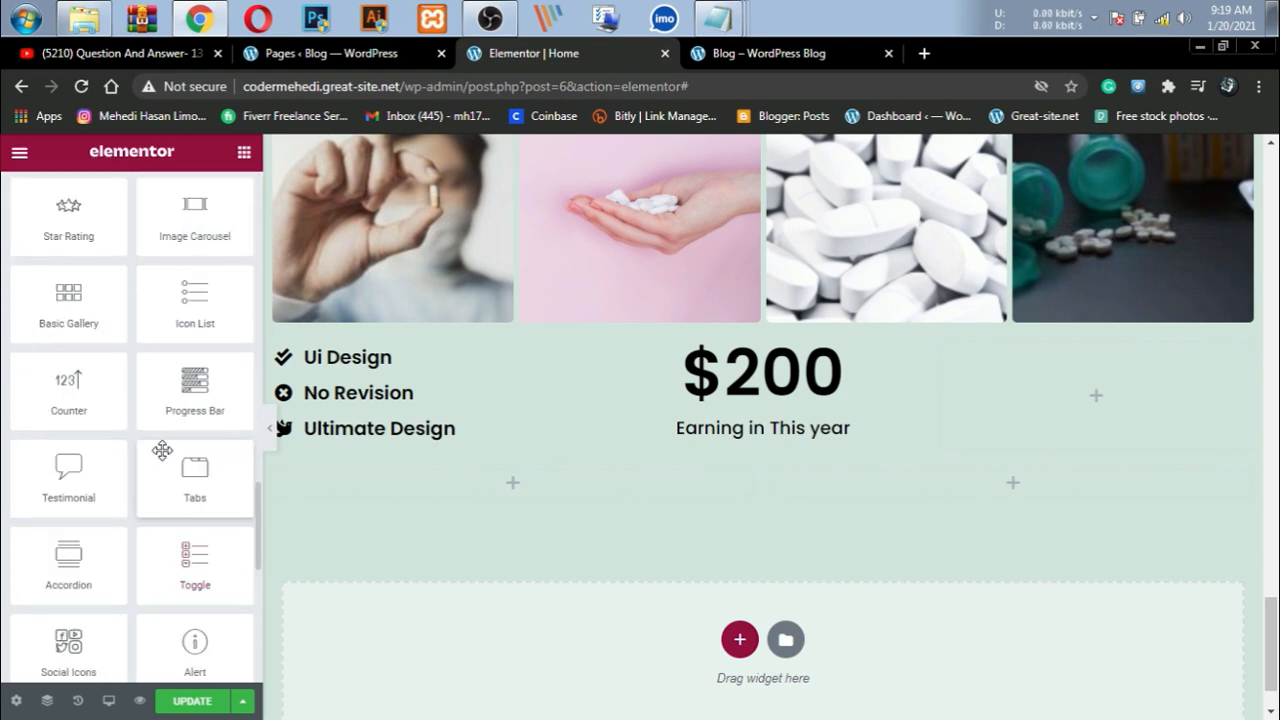
drag(189, 400, 556, 474)
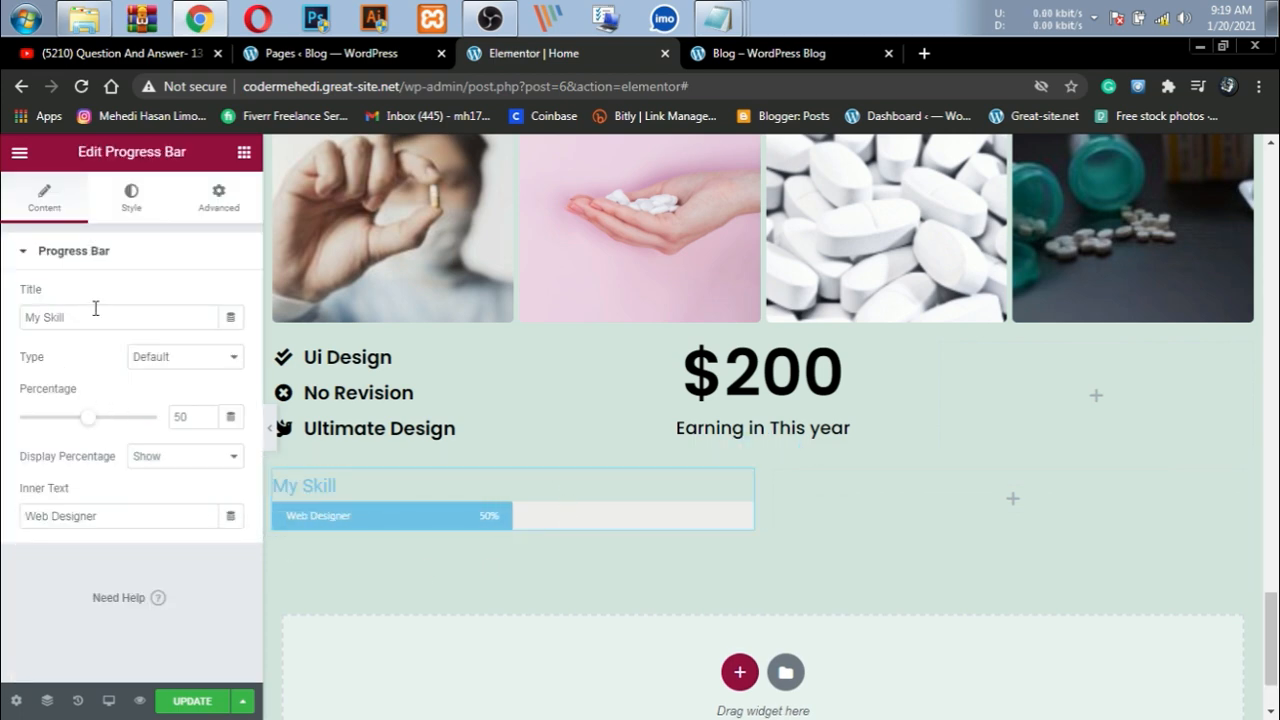
Step: Replace the progress bar's title with "Our visitor"
drag(102, 316, 5, 318)
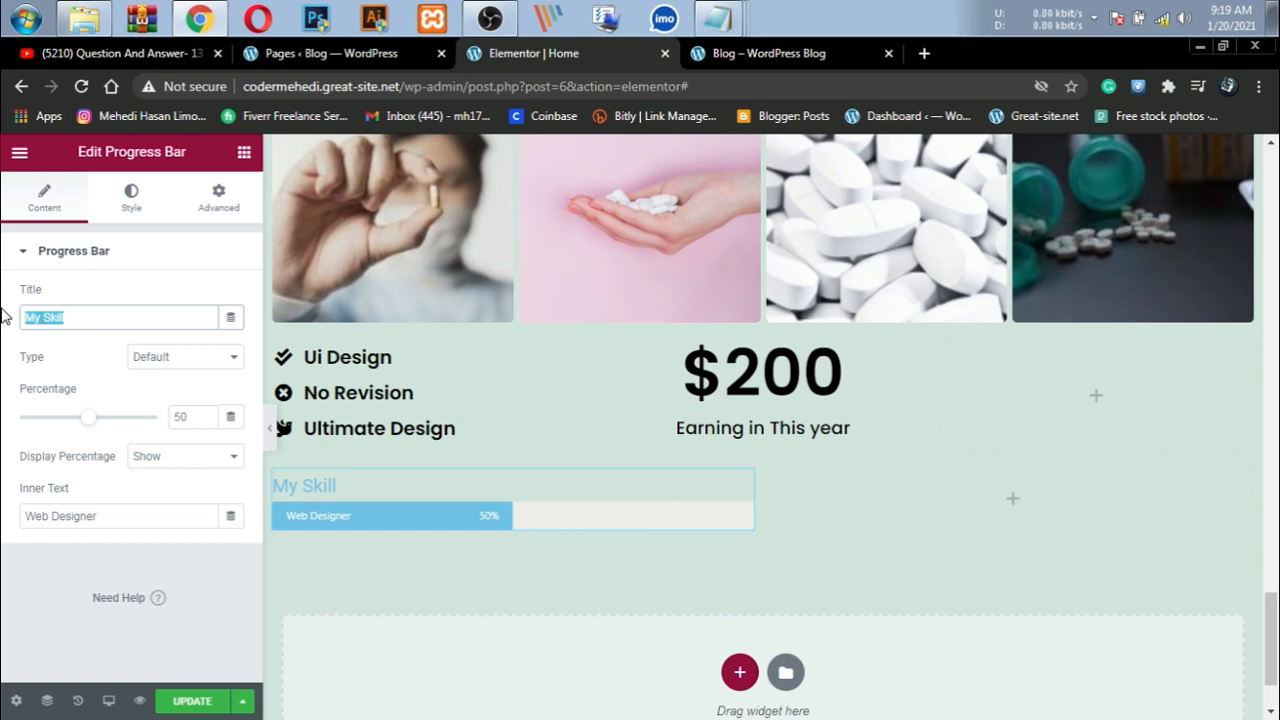
key(BackSpace)
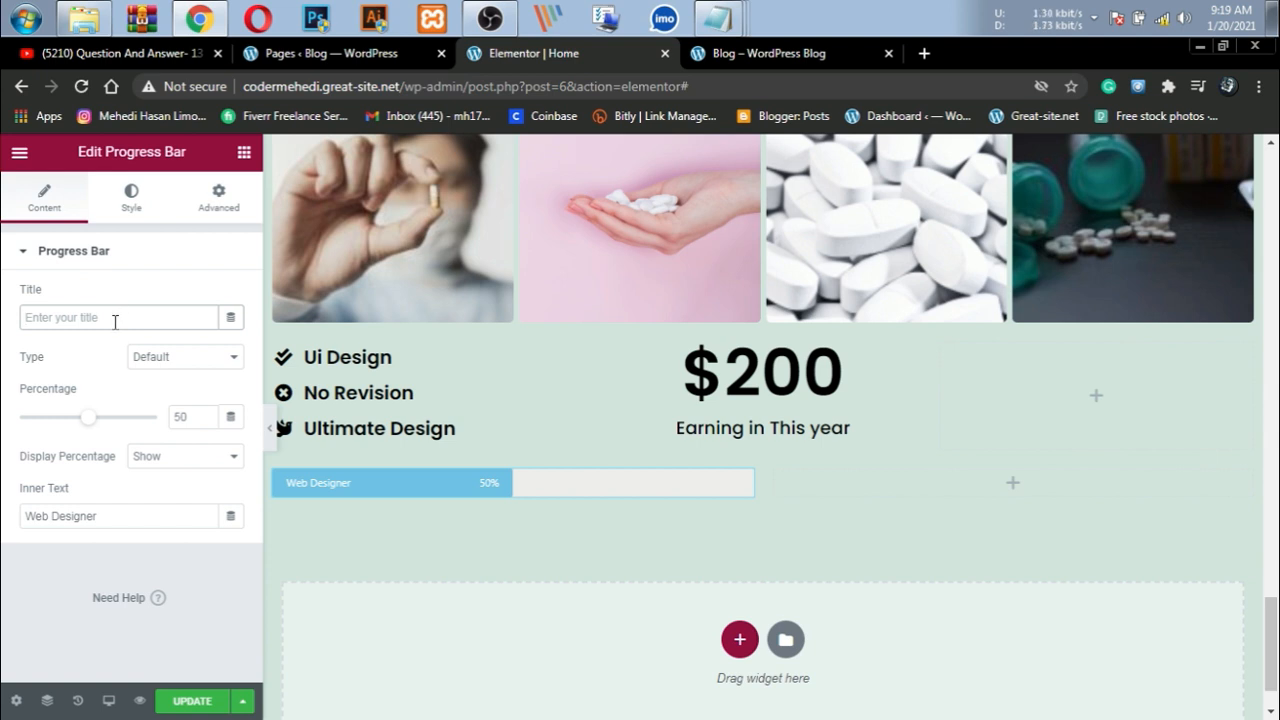
text(Our)
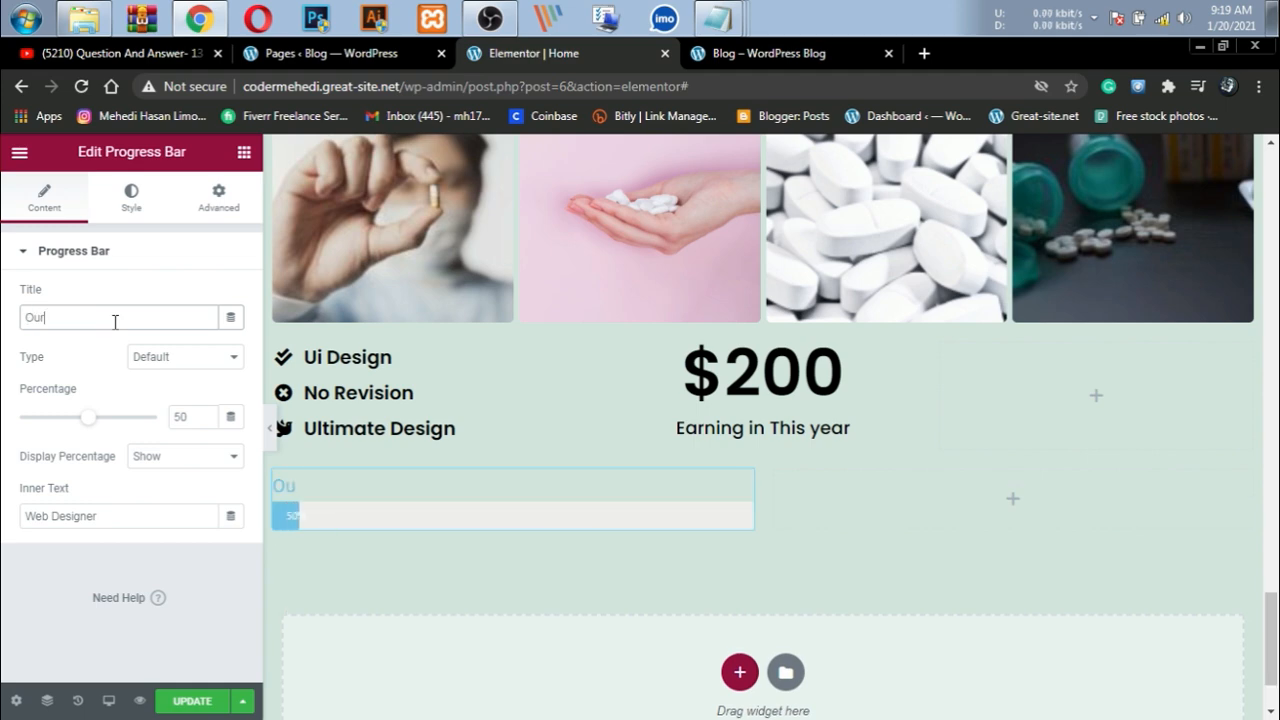
text( visiot)
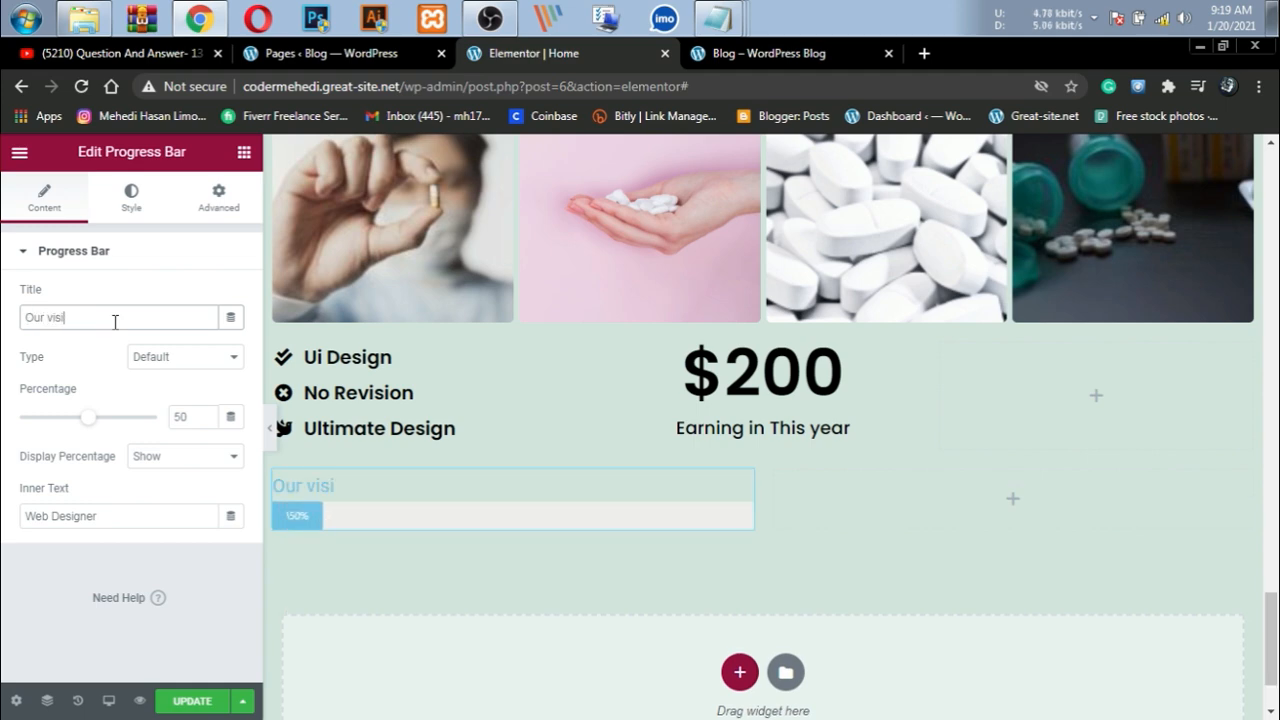
key(BackSpace)
key(BackSpace)
key(BackSpace)
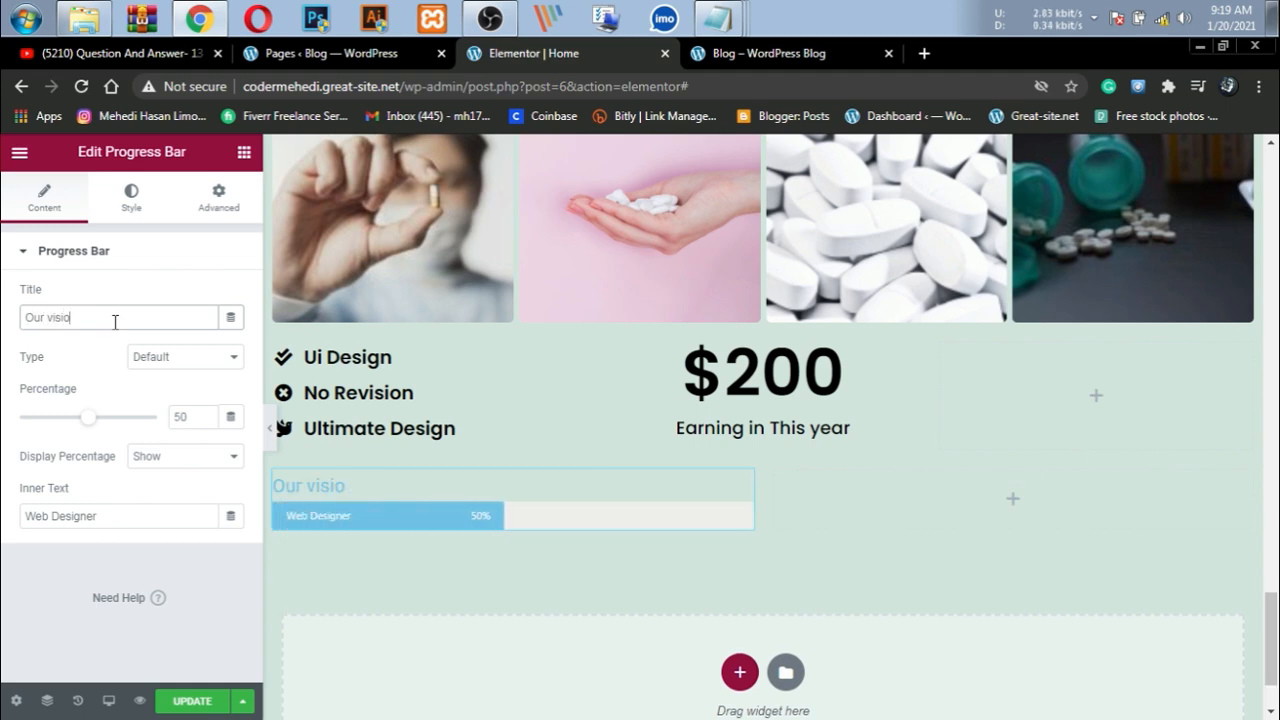
text(itor)
Step: Try the Info and Danger types on the progress bar and settle on Success
click(205, 364)
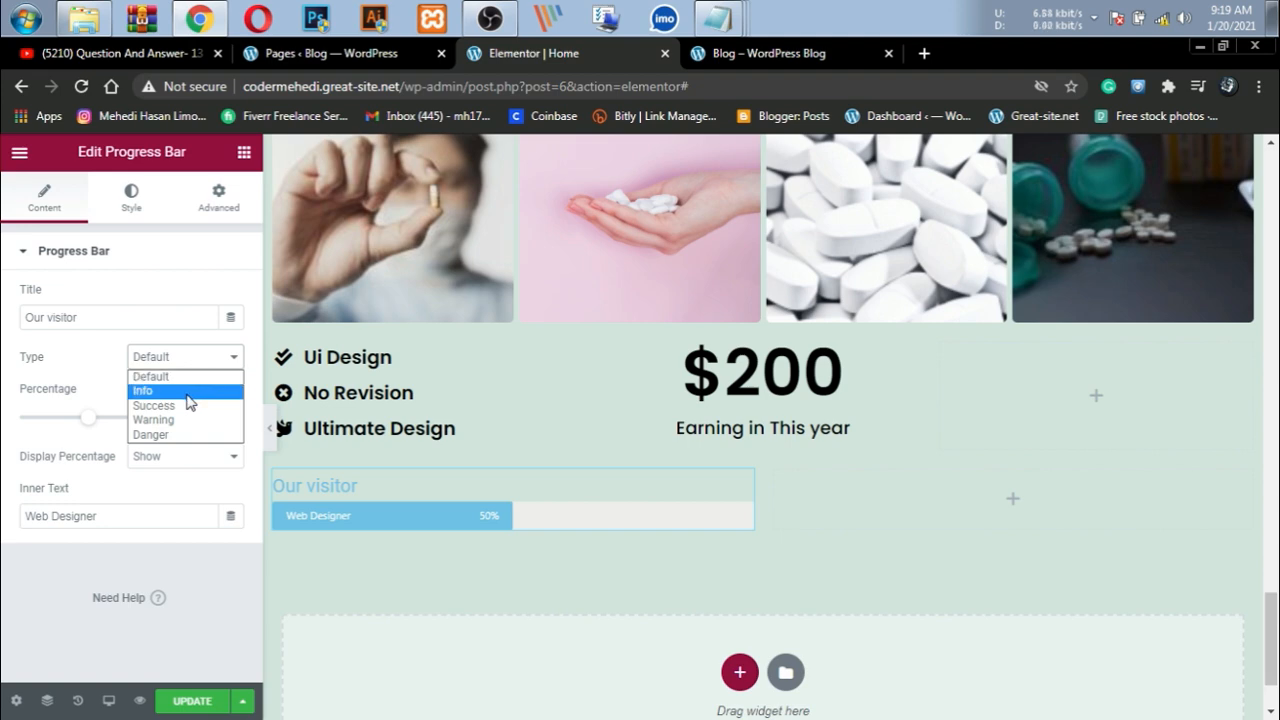
click(186, 401)
click(201, 366)
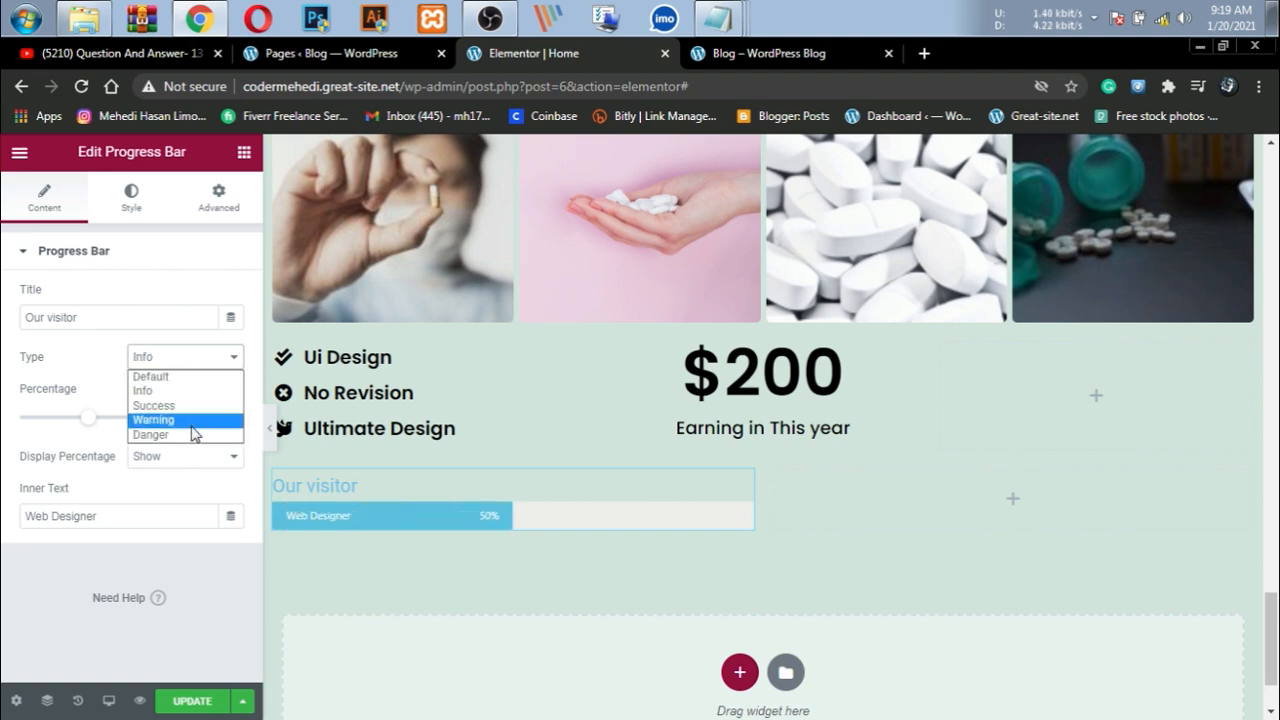
click(190, 437)
click(191, 366)
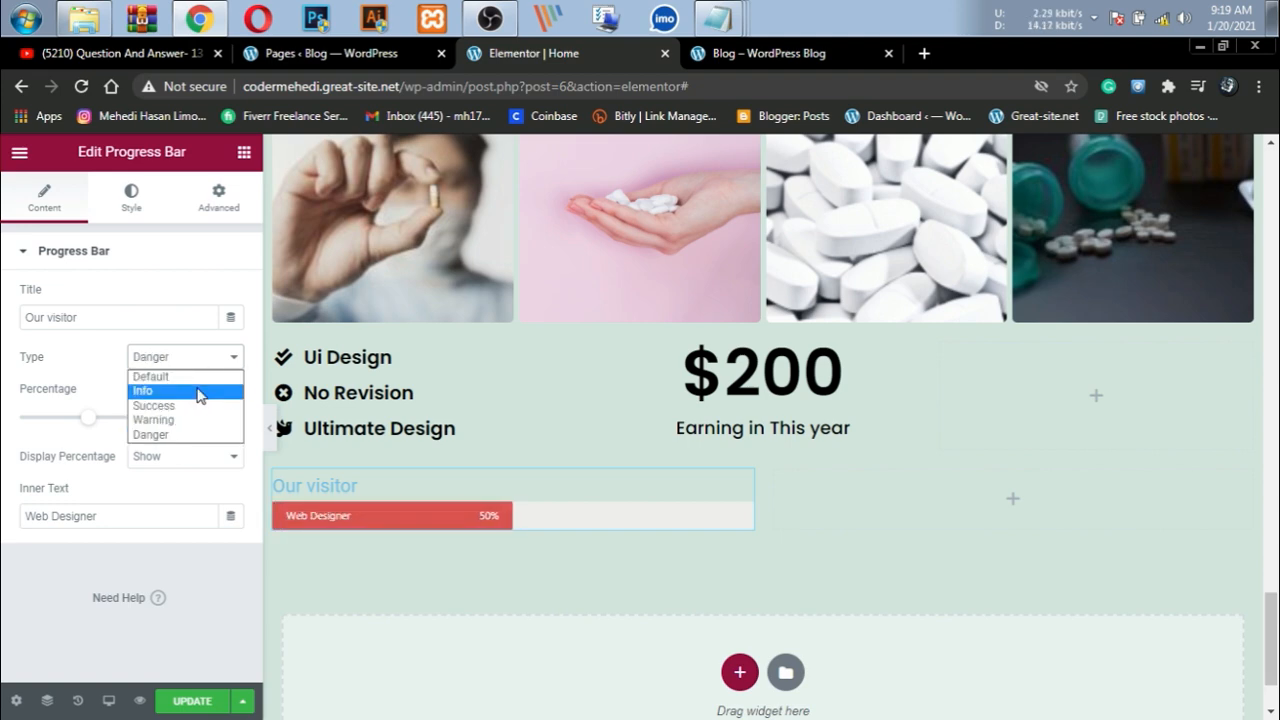
click(190, 407)
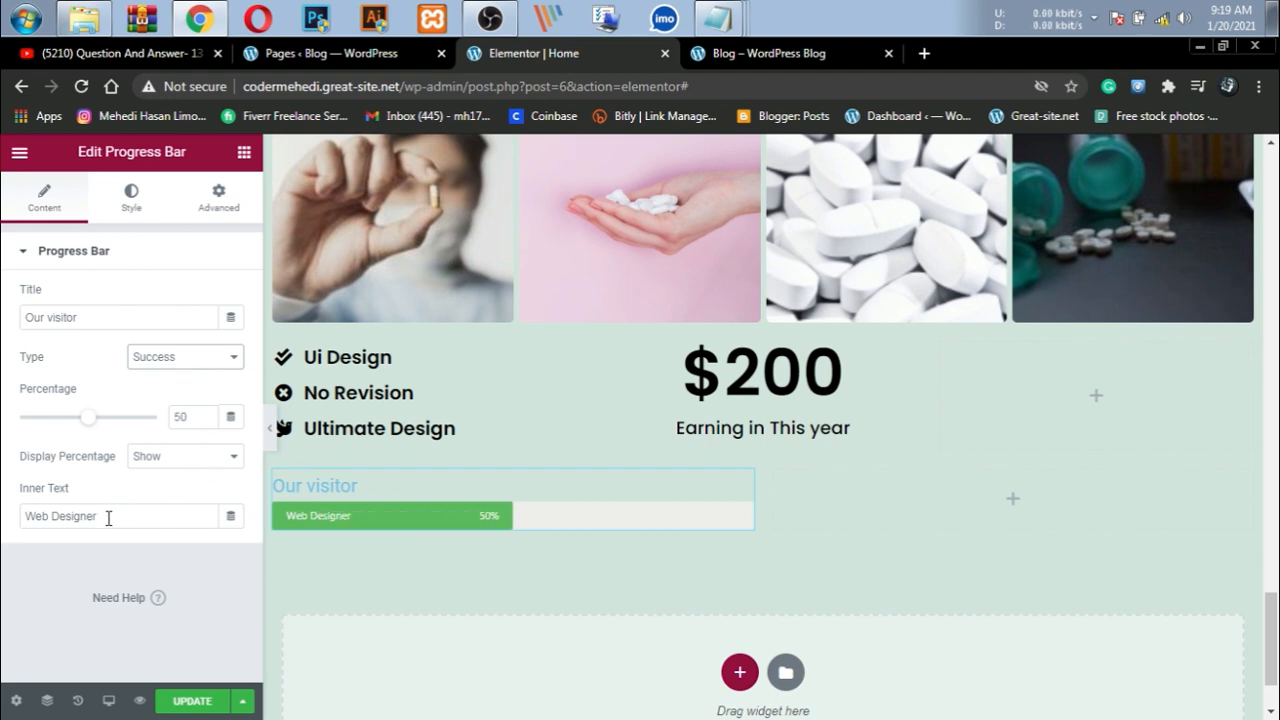
Step: Replace the progress bar's inner text with "By percent"
drag(106, 526, 2, 524)
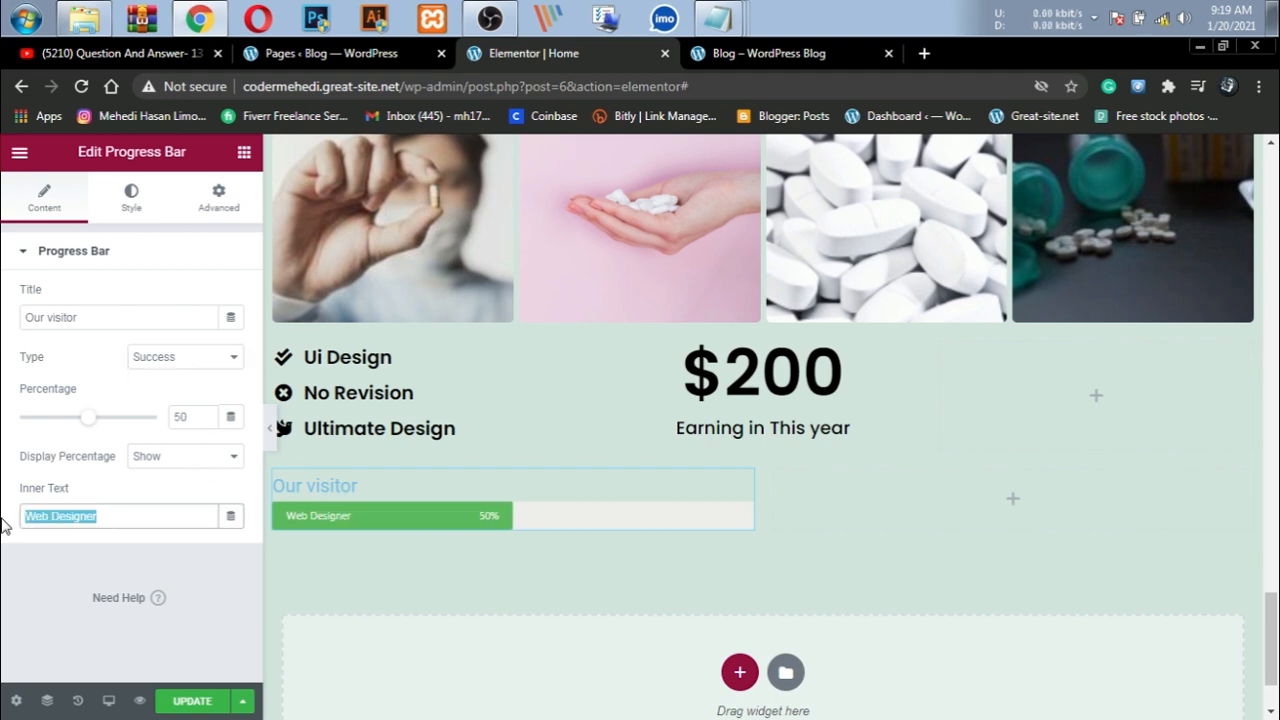
key(BackSpace)
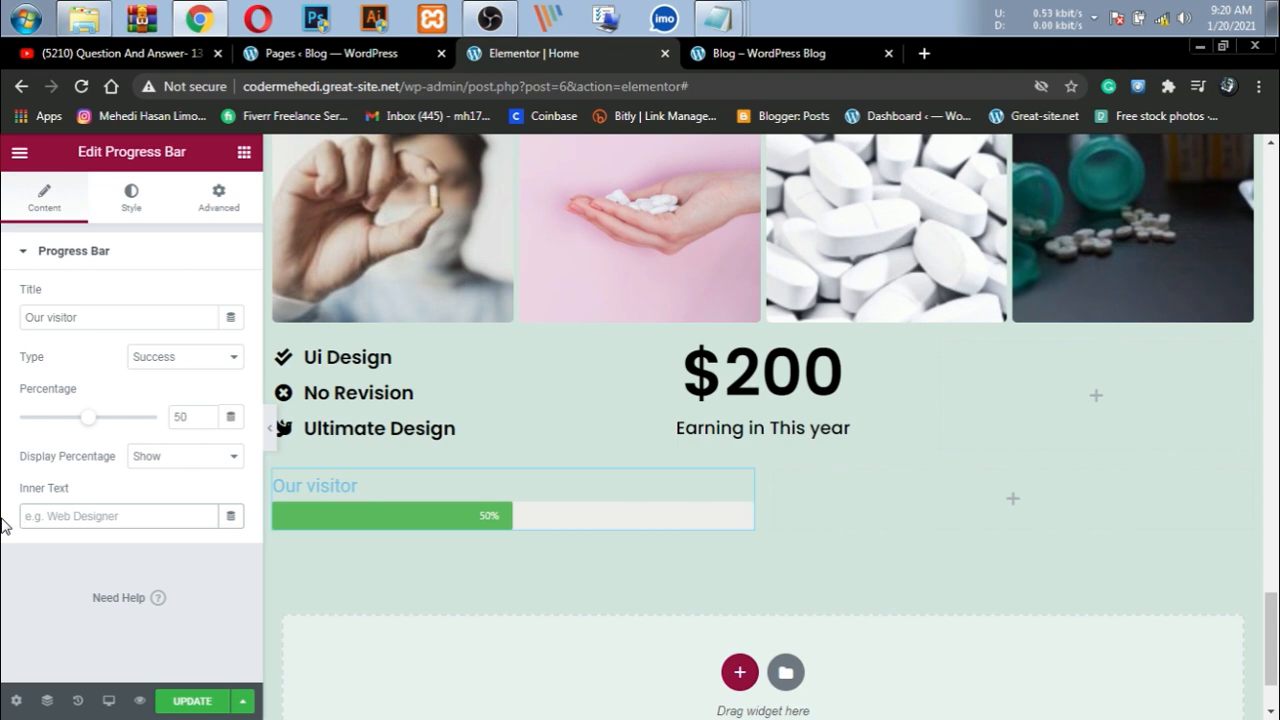
text(By p)
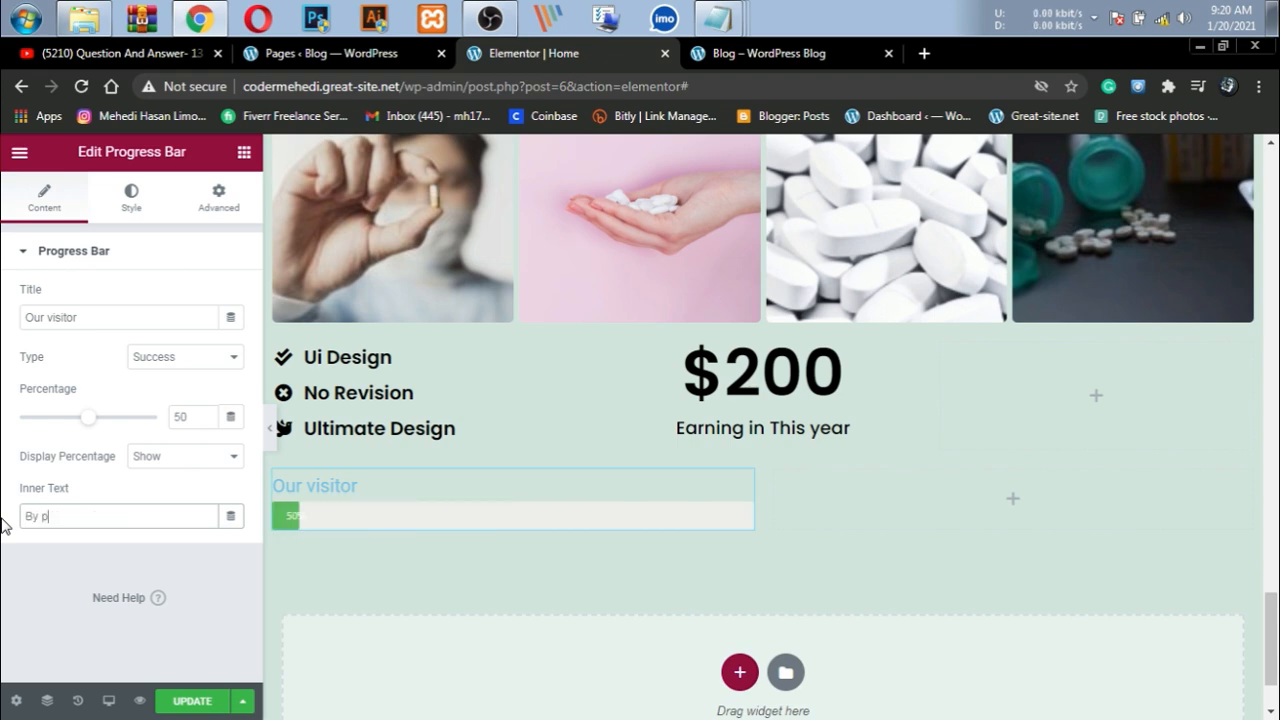
text(ercent)
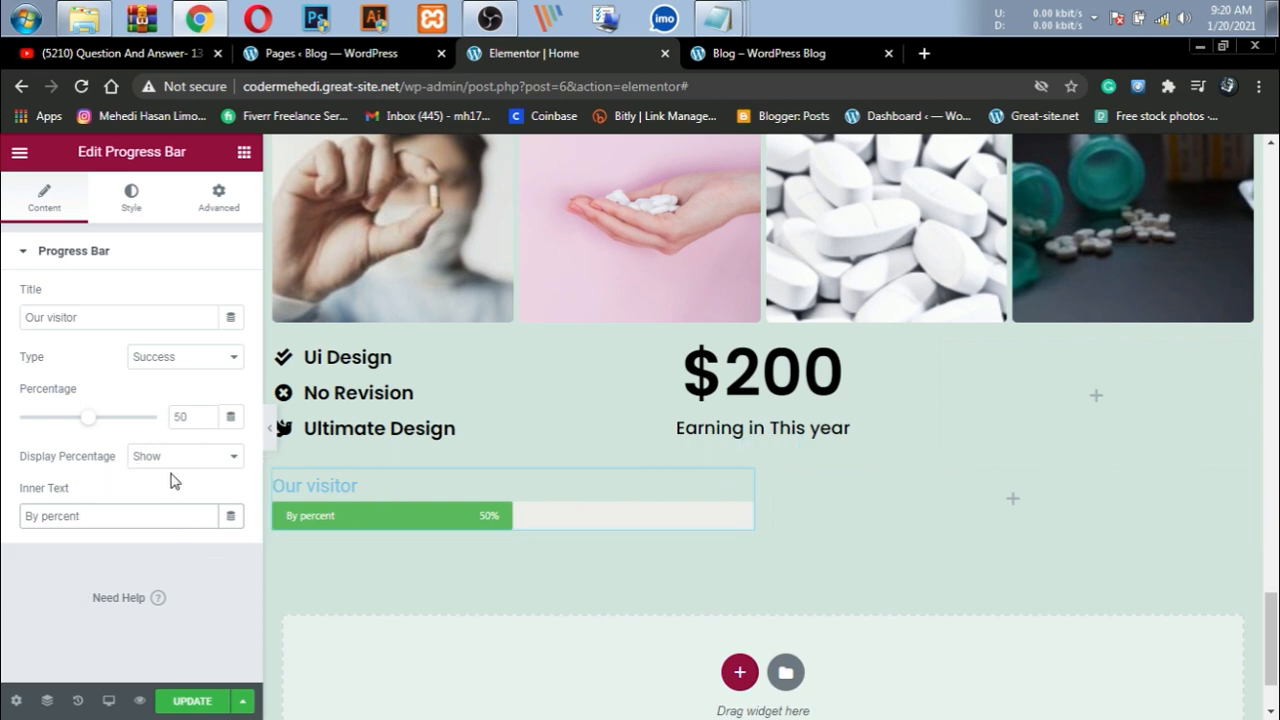
Step: Try hiding the percentage on the progress bar and switch its display back to Show
click(220, 462)
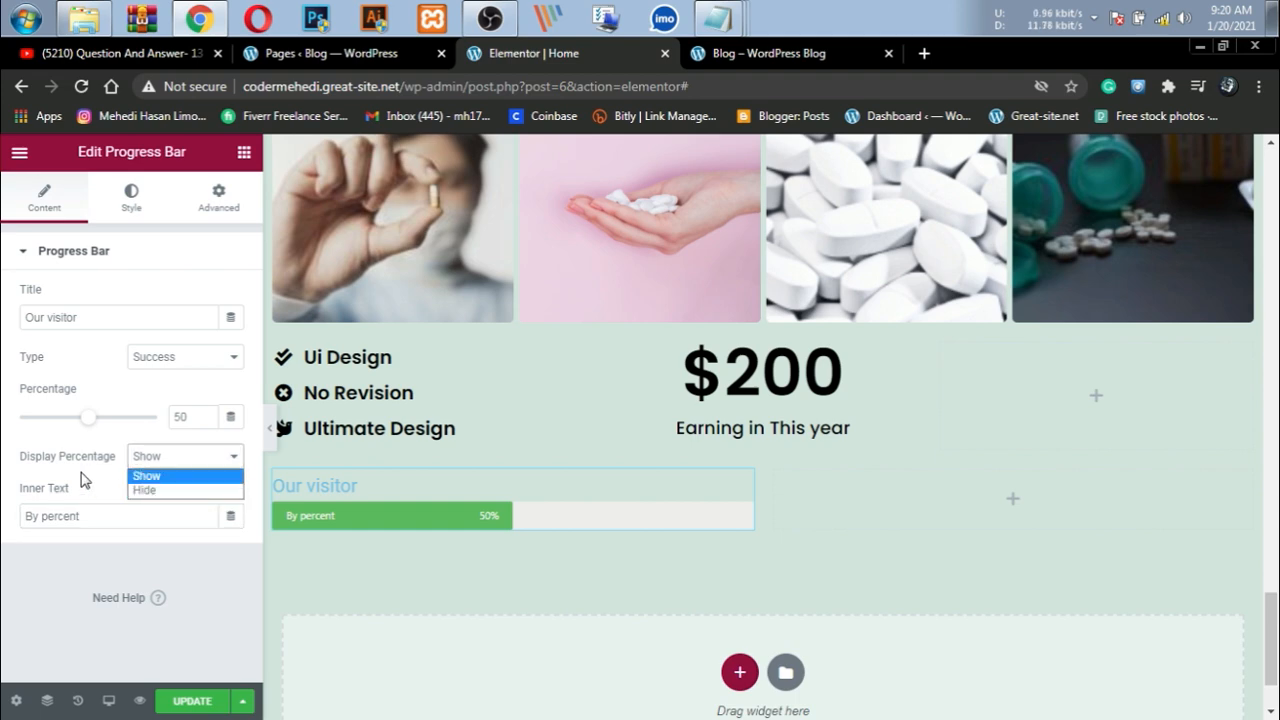
click(183, 492)
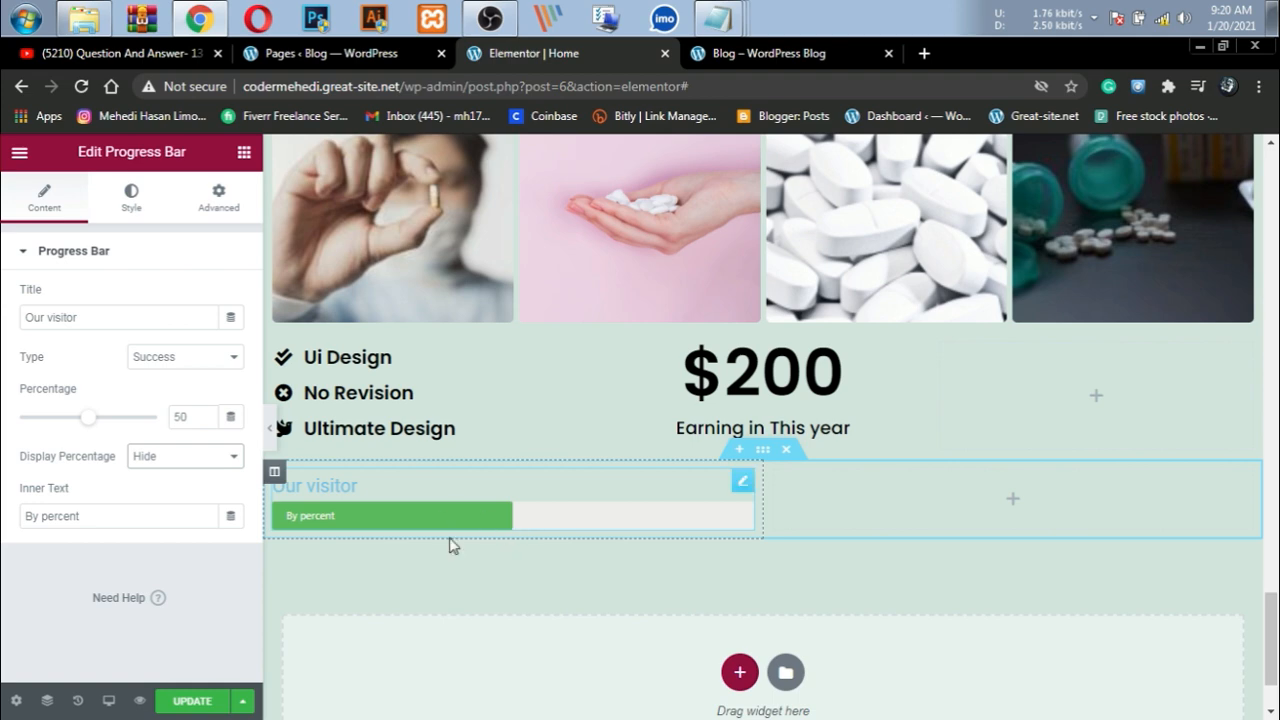
click(208, 463)
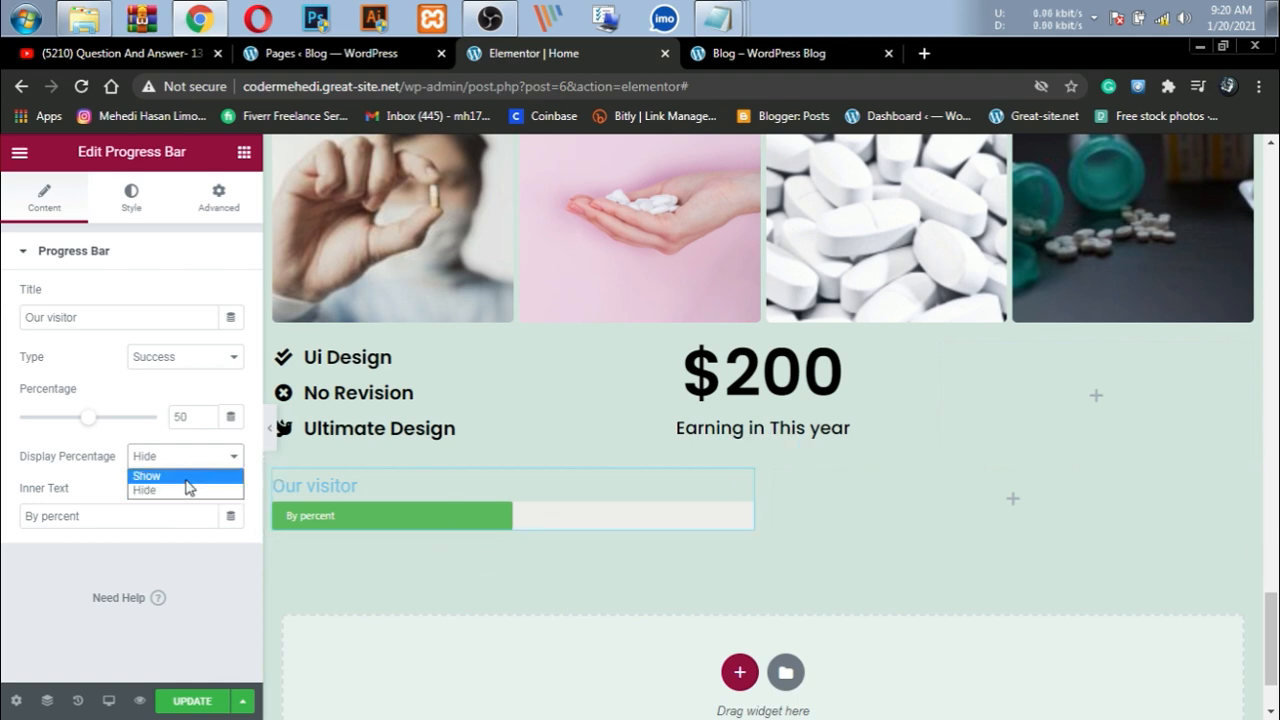
click(188, 477)
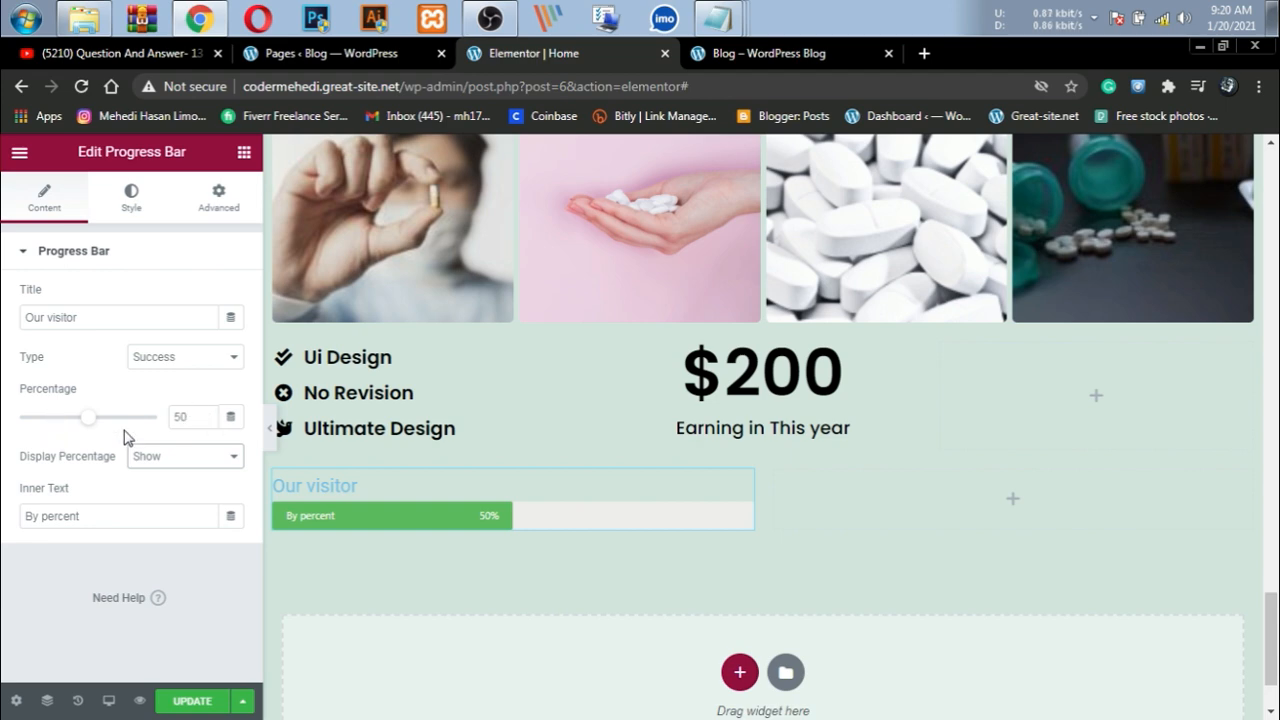
Step: Try percentages of 99, 12 and 10 on the progress bar and settle on 78
double_click(183, 418)
text(99)
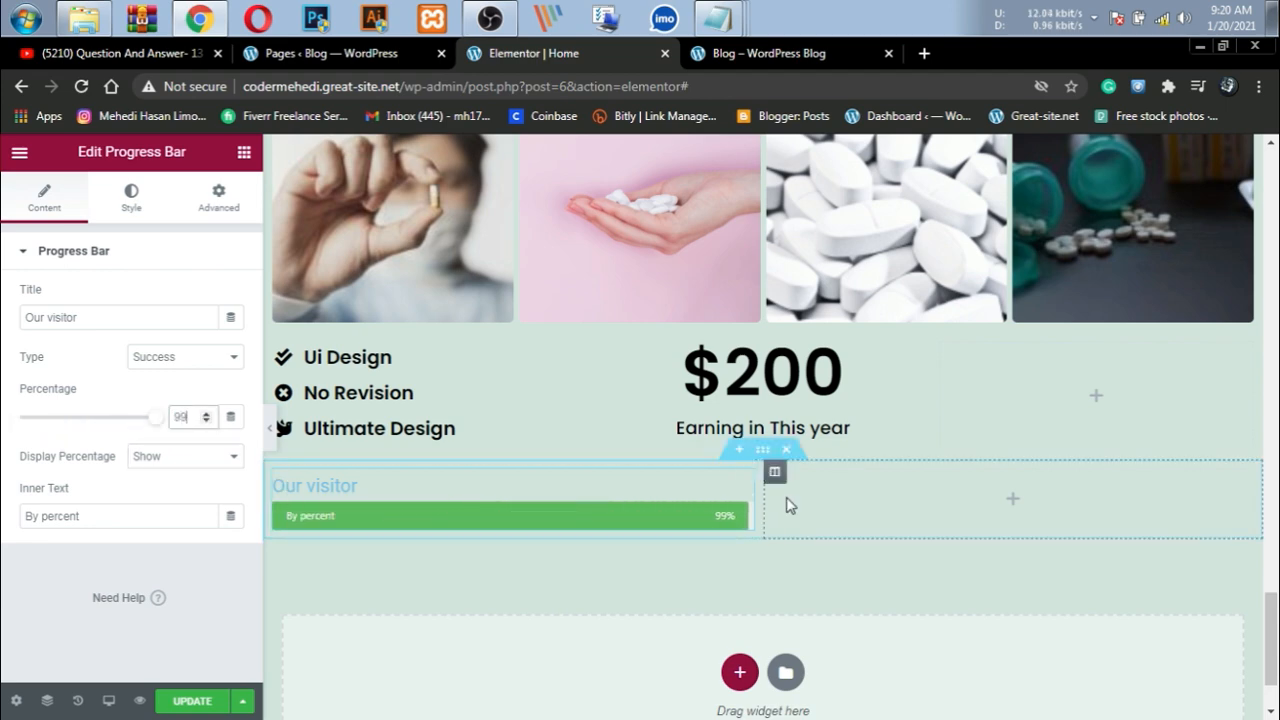
key(BackSpace)
key(BackSpace)
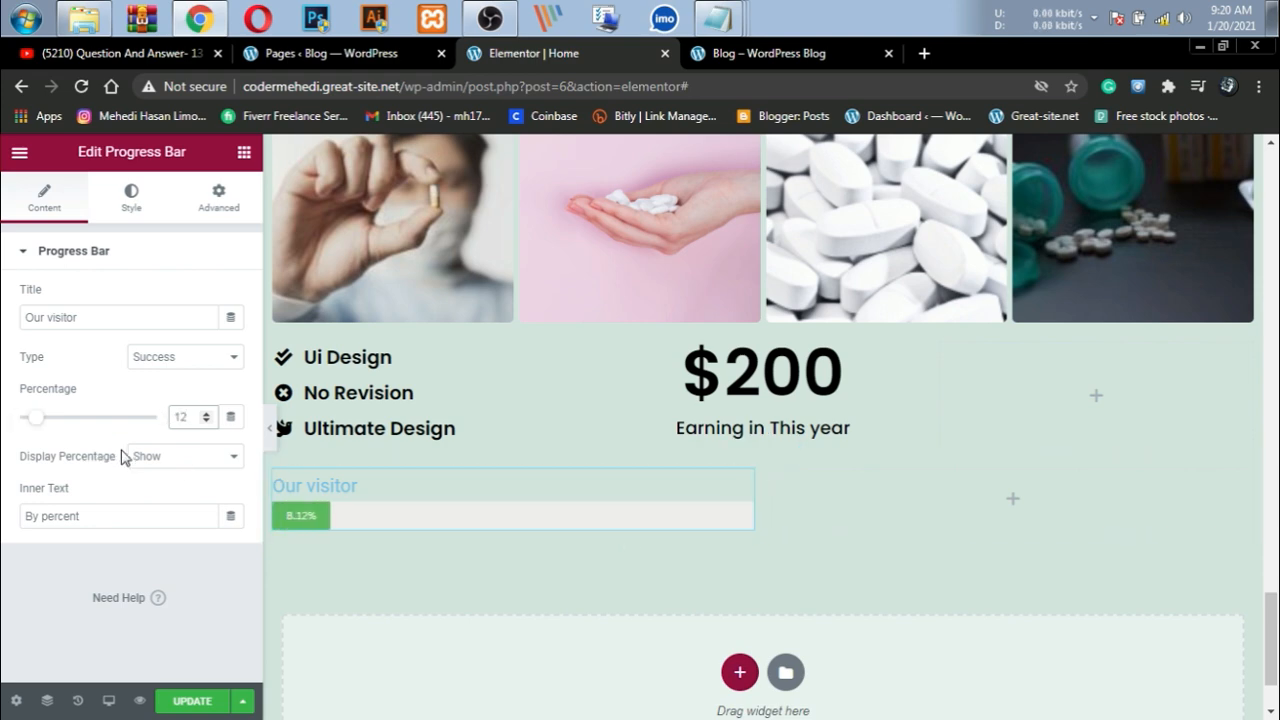
key(BackSpace)
key(BackSpace)
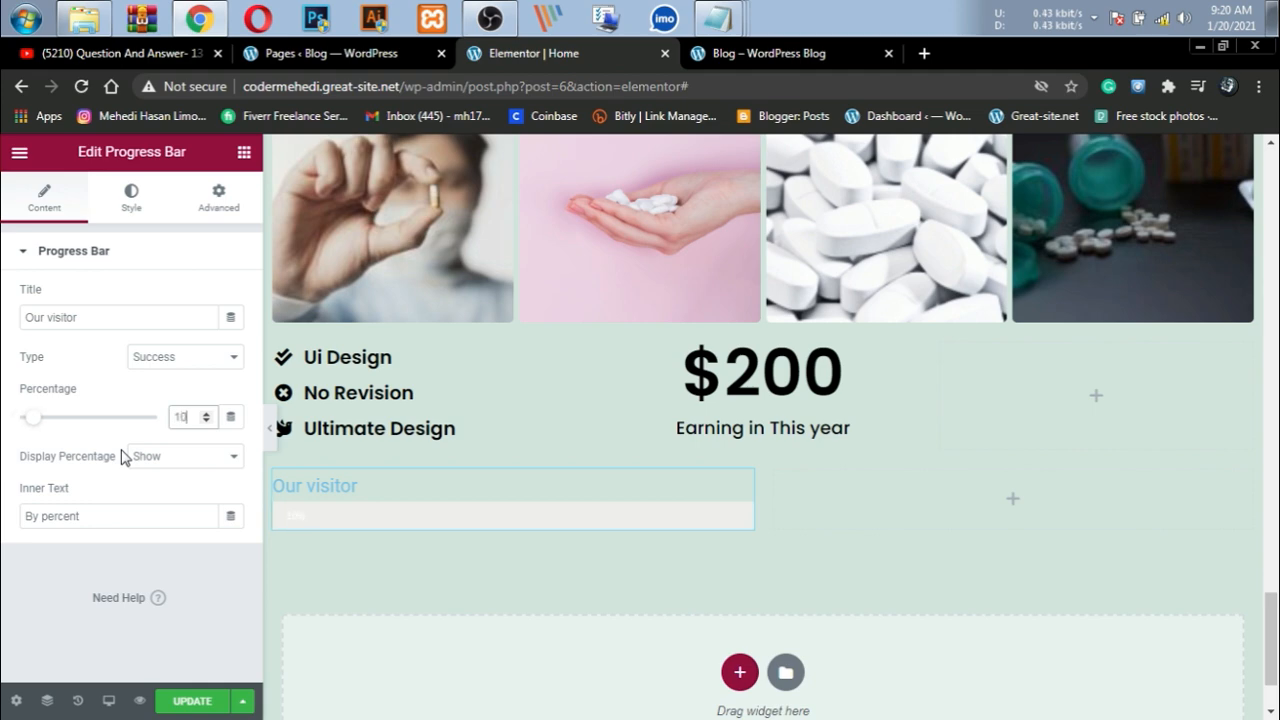
key(BackSpace)
key(BackSpace)
text(78)
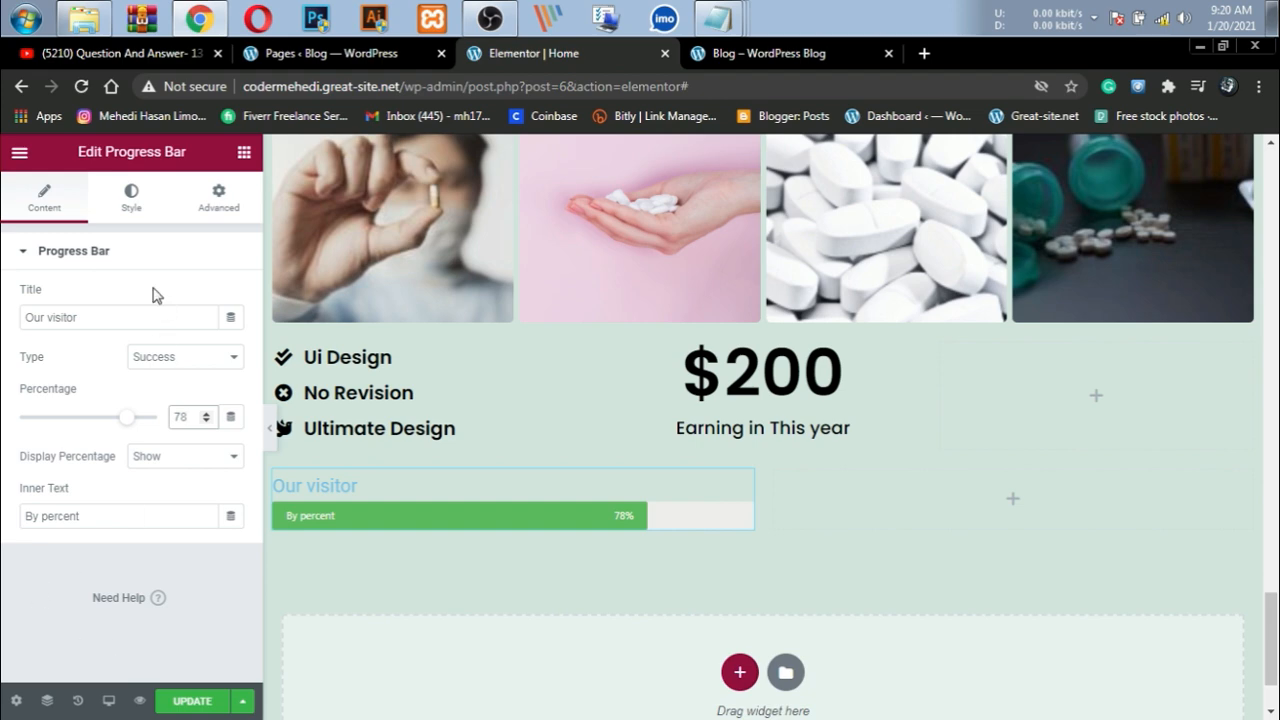
Step: Change the progress bar's fill color to the very dark navy #110F1D in its style settings
click(110, 221)
click(122, 202)
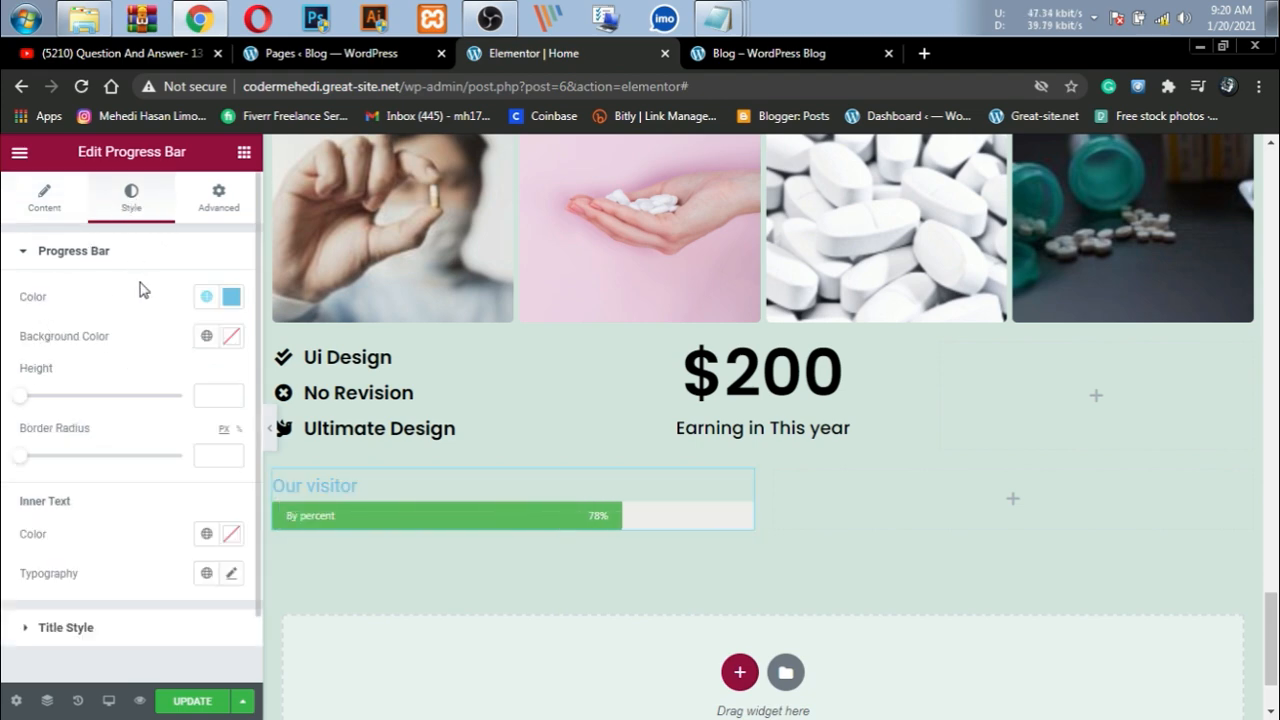
click(231, 296)
mouse_move(200, 400)
mouse_down()
mouse_move(78, 540)
mouse_move(182, 465)
mouse_move(194, 417)
mouse_move(177, 472)
mouse_up()
drag(246, 531, 169, 540)
mouse_move(167, 484)
mouse_down()
mouse_move(331, 414)
mouse_move(326, 374)
mouse_move(343, 509)
mouse_move(311, 521)
mouse_move(160, 500)
mouse_move(155, 511)
mouse_up()
click(153, 503)
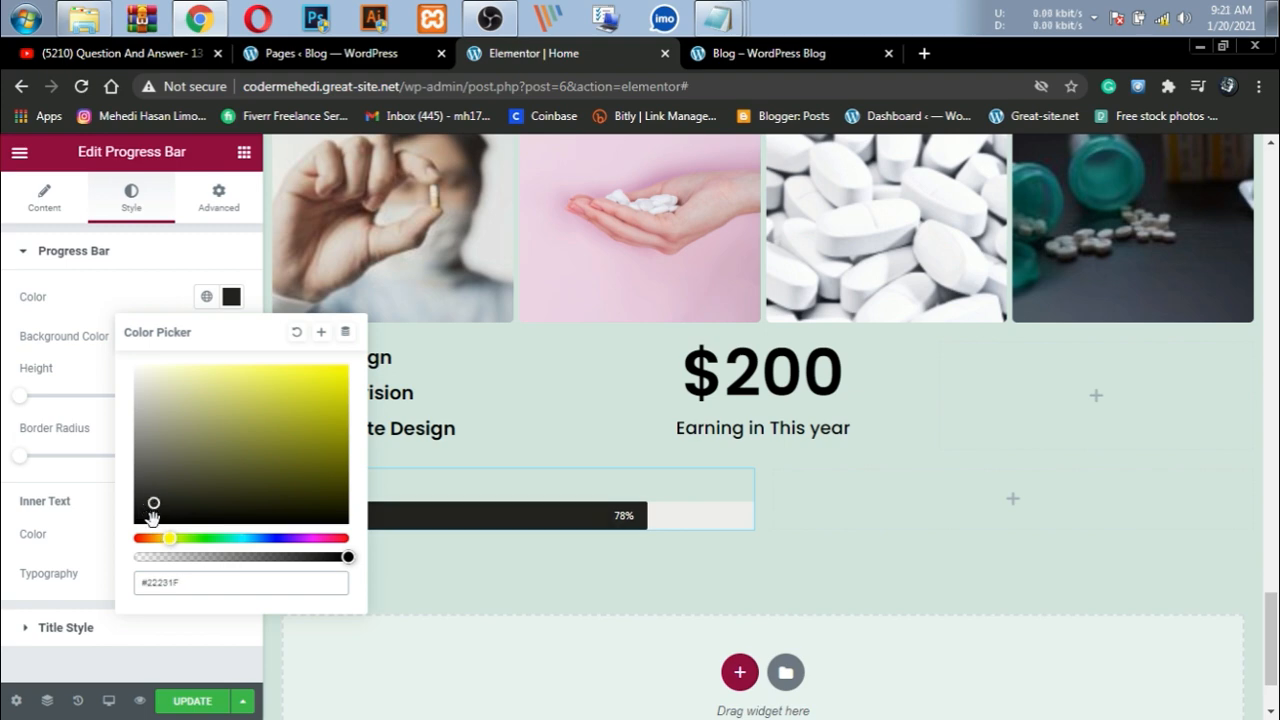
click(281, 539)
click(231, 507)
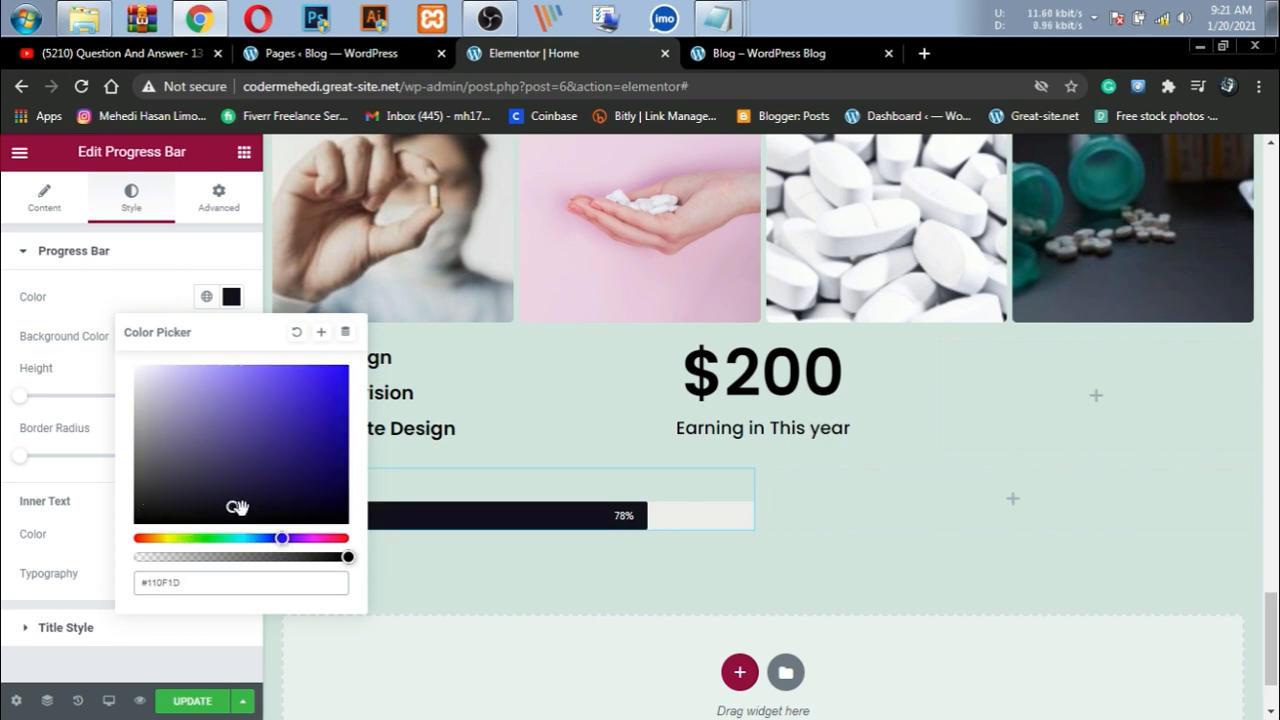
click(62, 551)
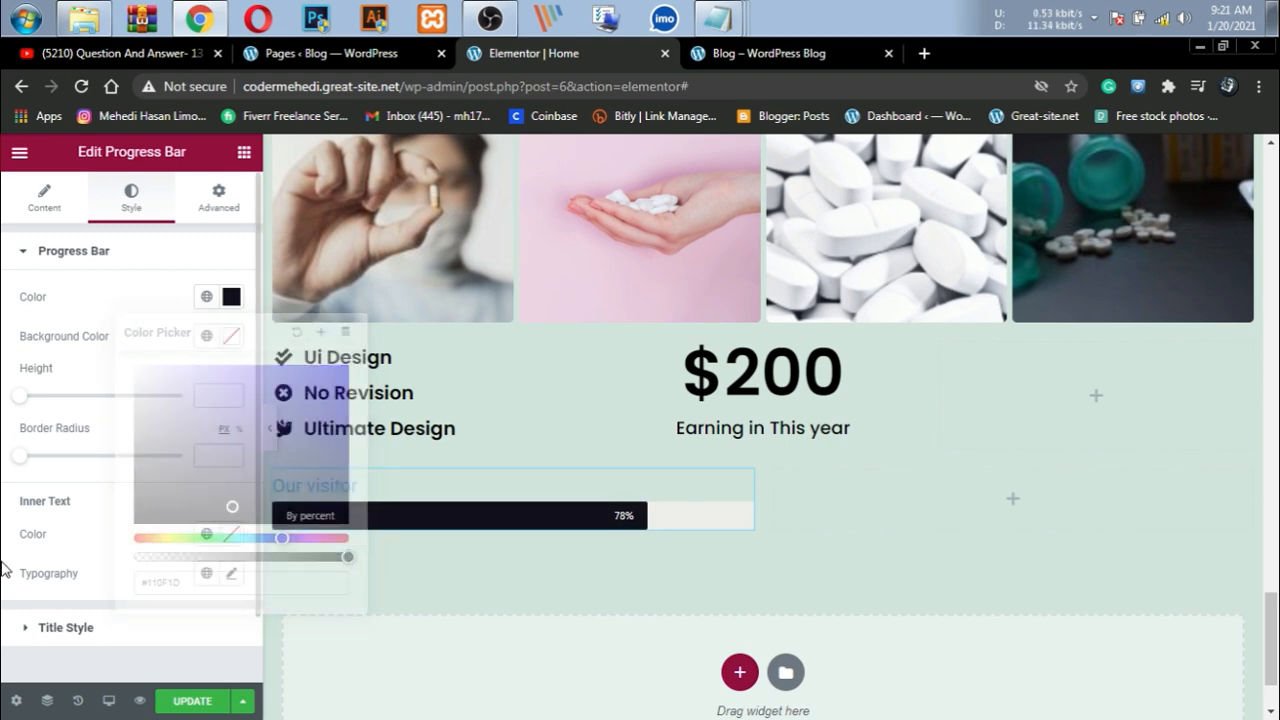
Step: Try green, blue and crimson for the progress bar's background color and settle on bright red
click(232, 338)
mouse_move(194, 517)
mouse_down()
mouse_move(174, 483)
mouse_move(287, 517)
mouse_move(339, 419)
mouse_move(294, 458)
mouse_move(323, 429)
mouse_move(120, 423)
mouse_move(113, 405)
mouse_move(240, 542)
mouse_move(286, 436)
mouse_move(284, 471)
mouse_up()
click(217, 578)
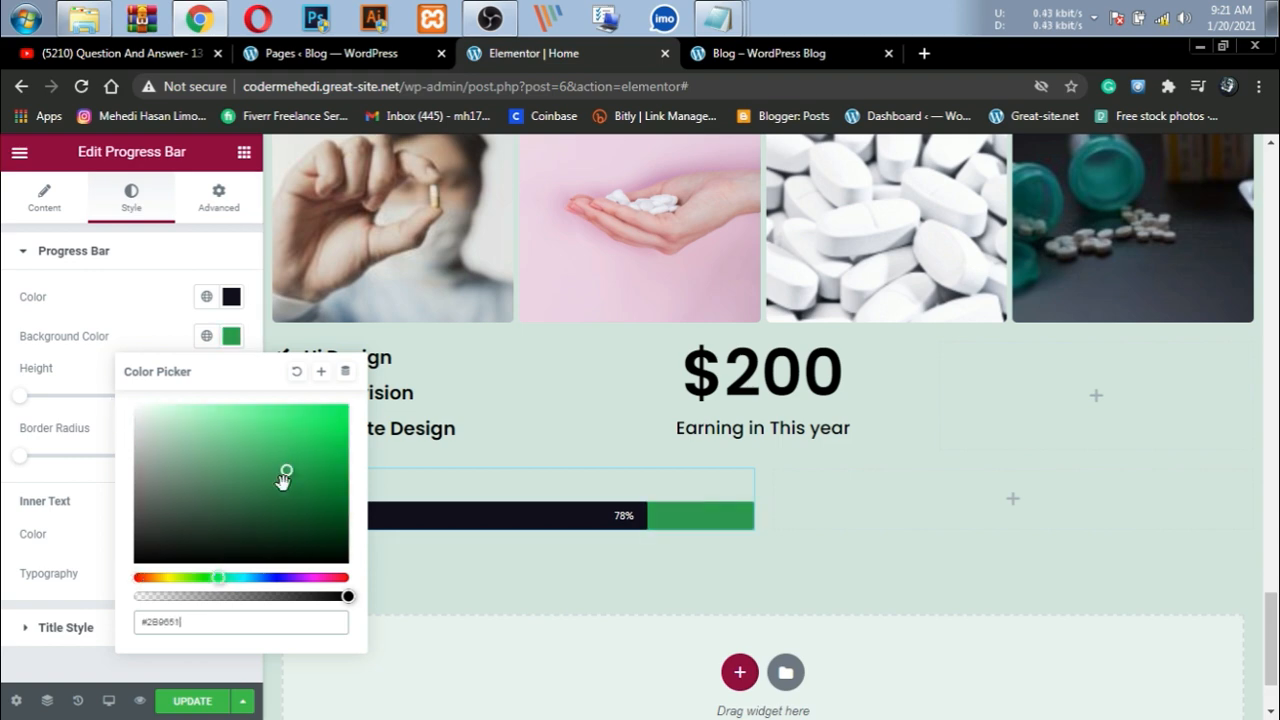
click(262, 574)
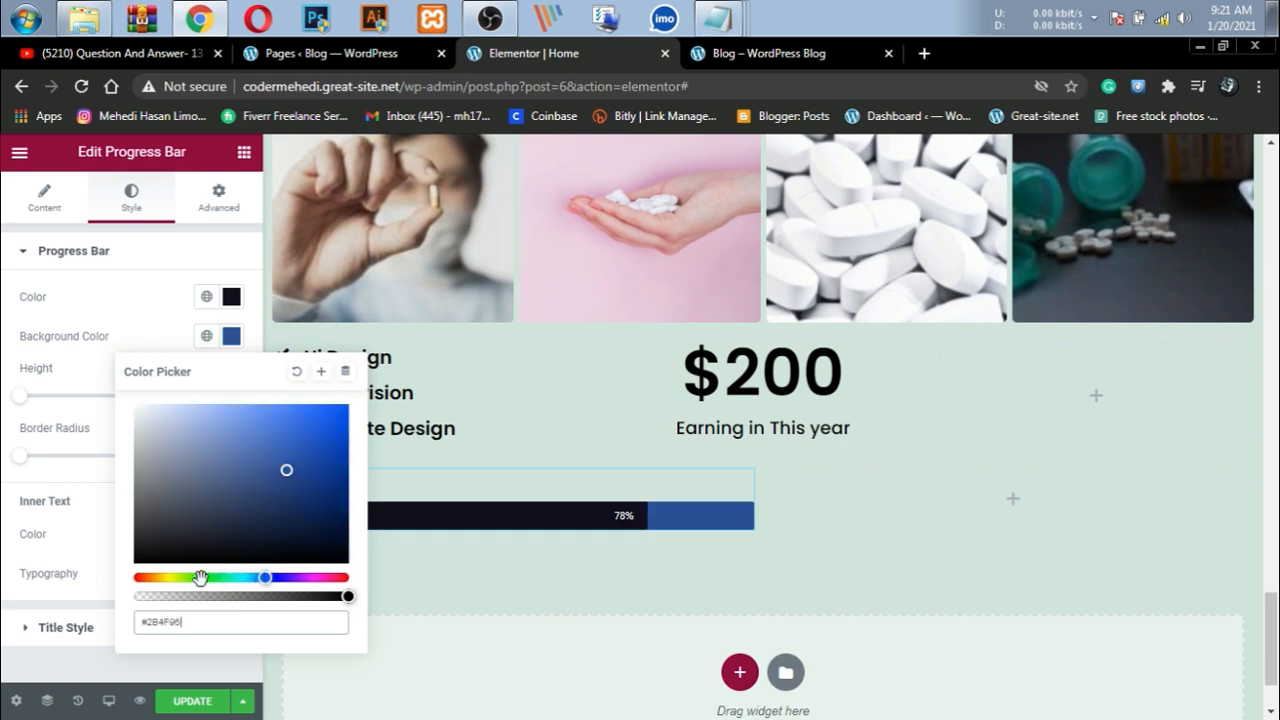
click(195, 577)
drag(185, 577, 340, 579)
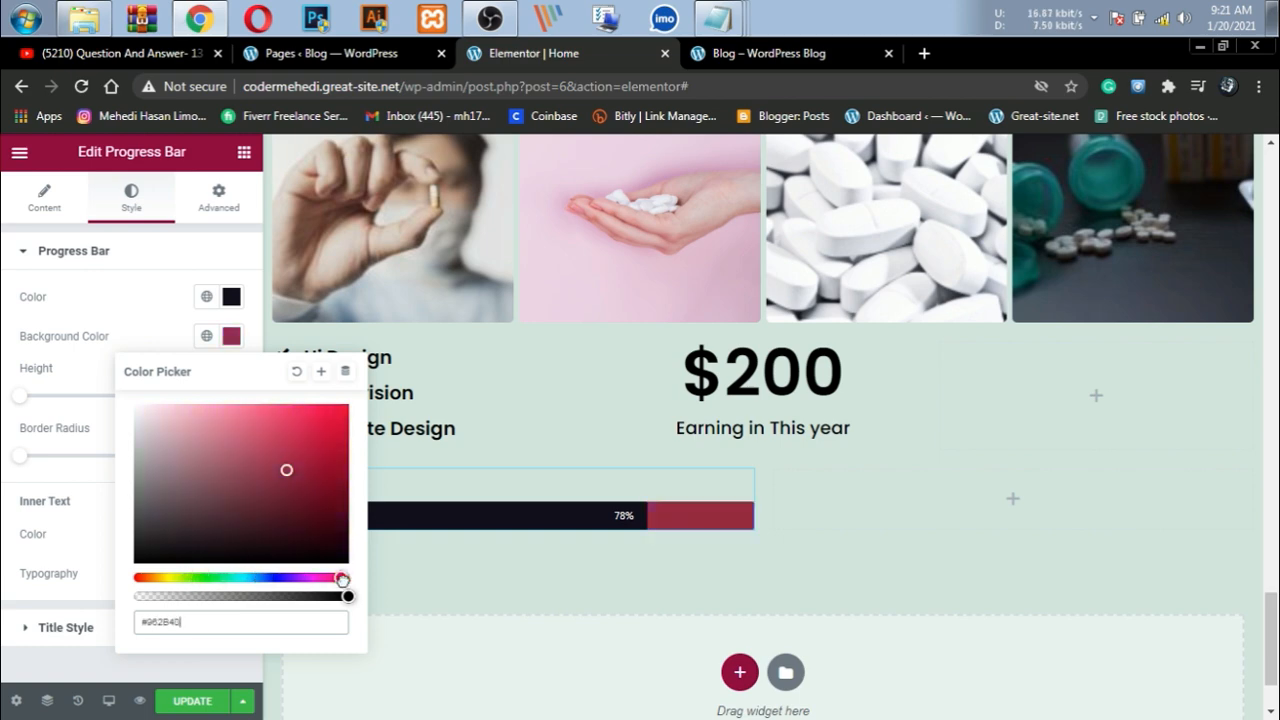
mouse_move(306, 506)
mouse_down()
mouse_move(316, 421)
mouse_move(344, 402)
mouse_up()
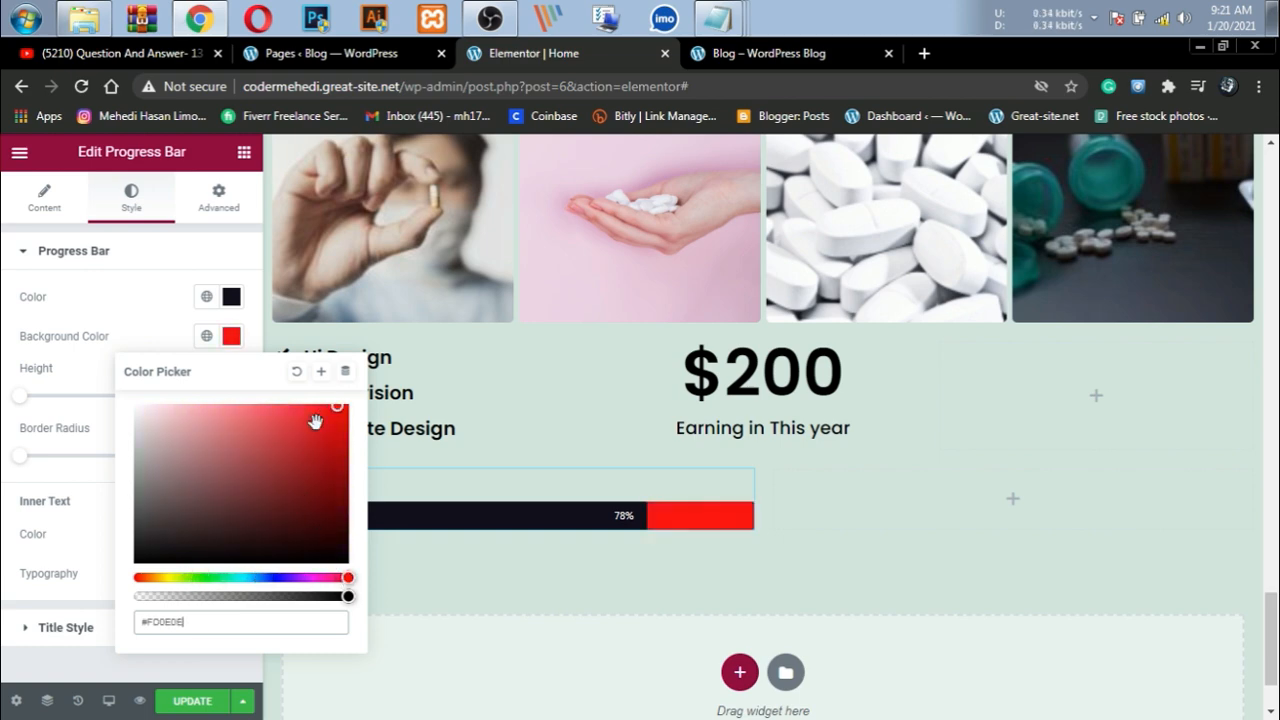
click(63, 403)
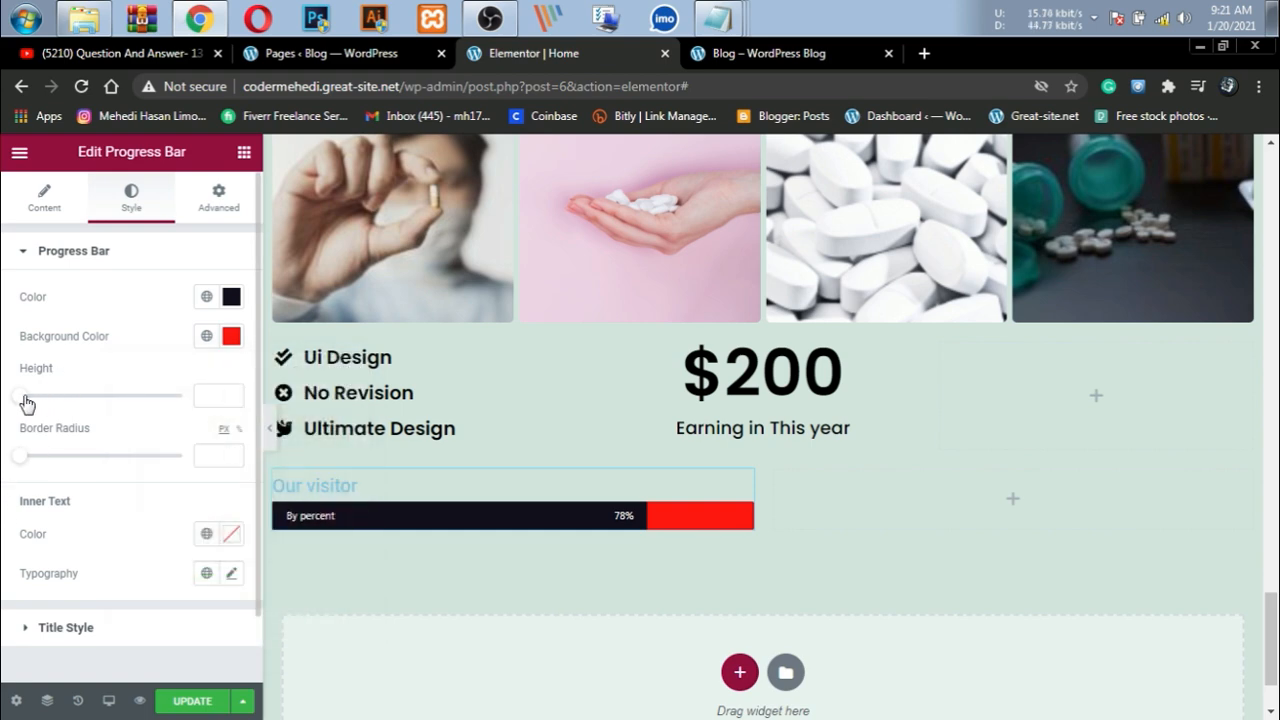
Step: Set the progress bar's height to 17 and its border radius to 100 px
mouse_move(23, 400)
mouse_down()
mouse_move(143, 405)
mouse_move(46, 403)
mouse_up()
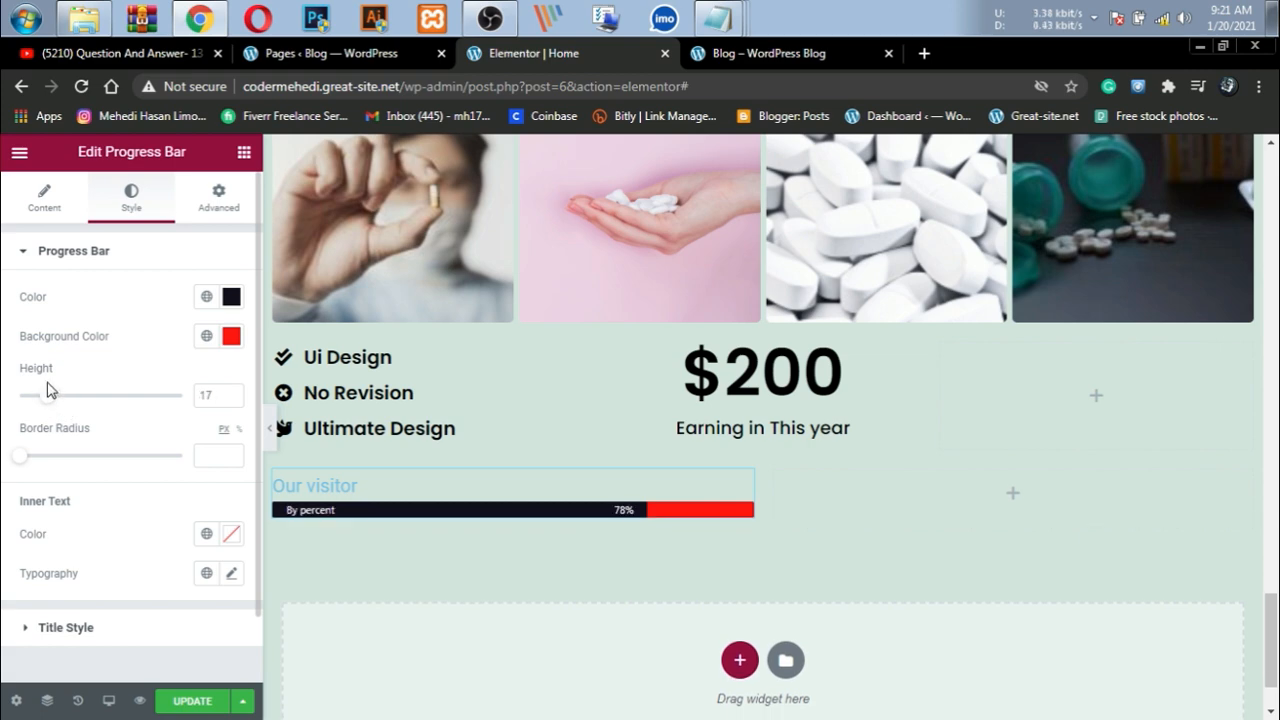
click(215, 396)
drag(21, 462, 182, 462)
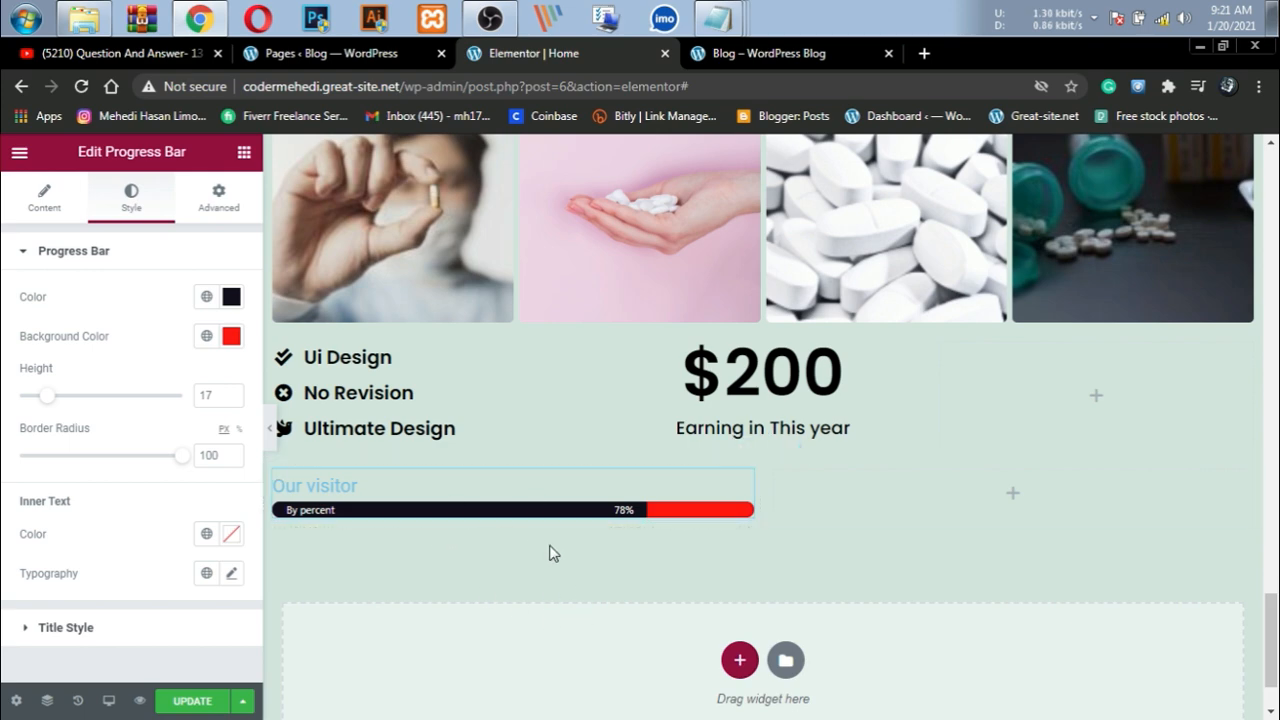
Step: Try a red inner text color on the progress bar and settle on white
click(231, 534)
click(264, 292)
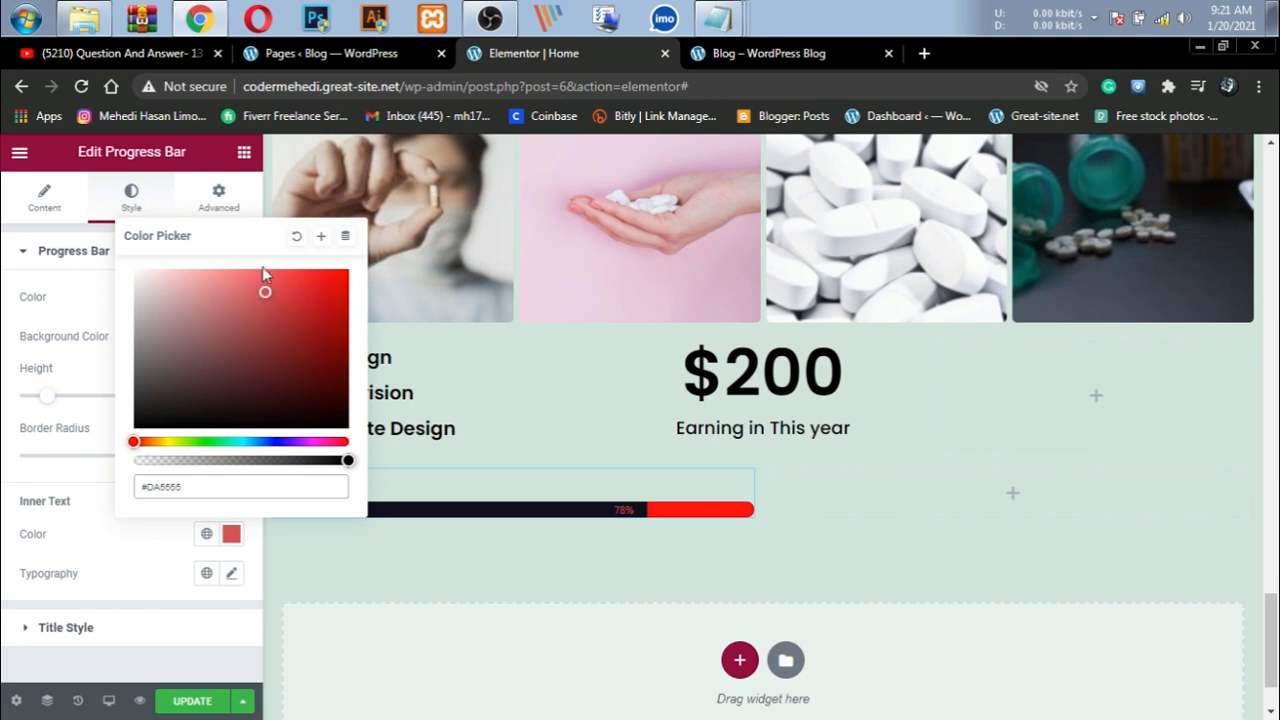
drag(232, 241, 4, 308)
click(221, 244)
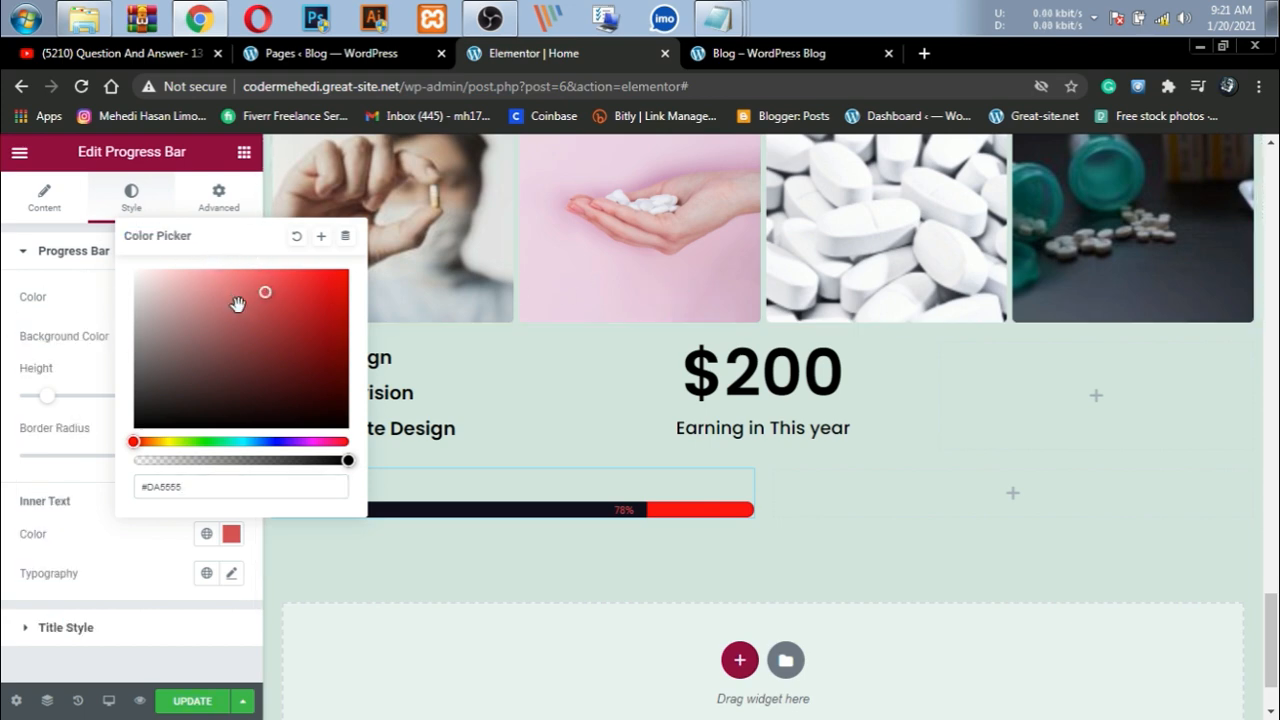
mouse_move(237, 304)
mouse_down()
mouse_move(226, 391)
mouse_move(157, 372)
mouse_move(114, 286)
mouse_move(150, 284)
mouse_move(88, 258)
mouse_move(177, 328)
mouse_move(313, 287)
mouse_move(106, 286)
mouse_move(67, 266)
mouse_up()
click(4, 391)
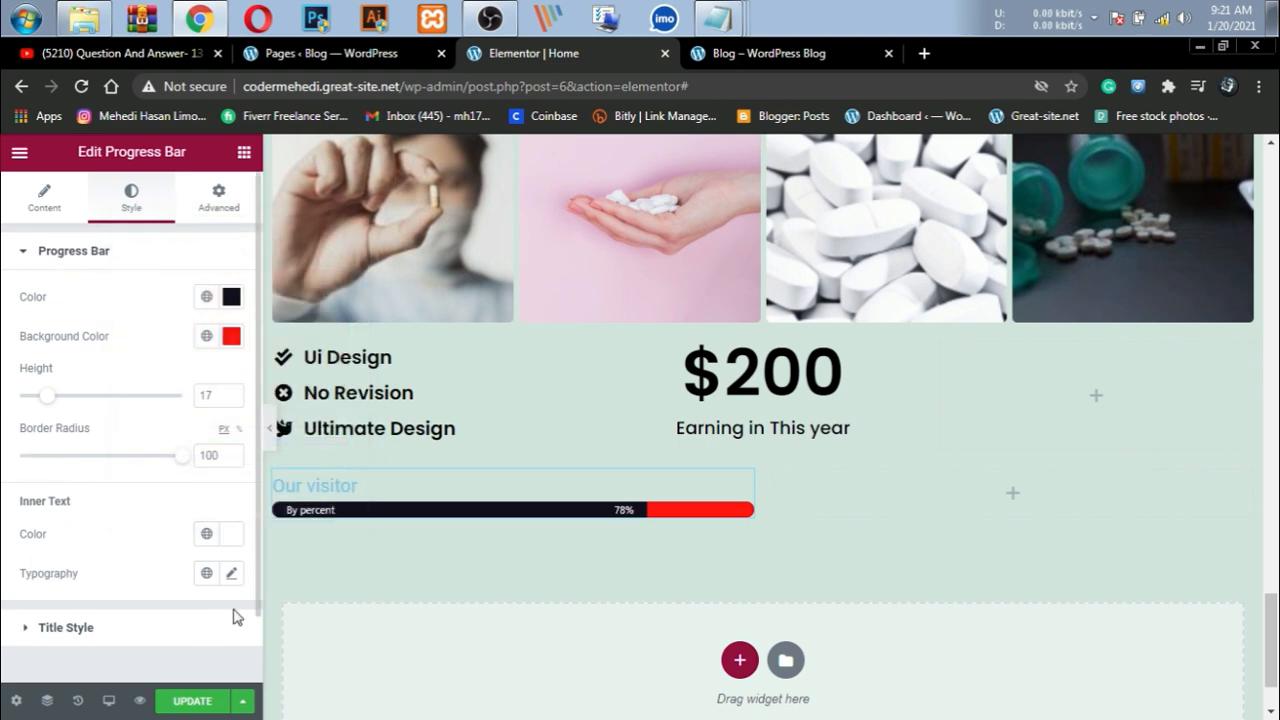
Step: Set the progress bar's inner text typography to the Poppins font at 13 px
click(231, 578)
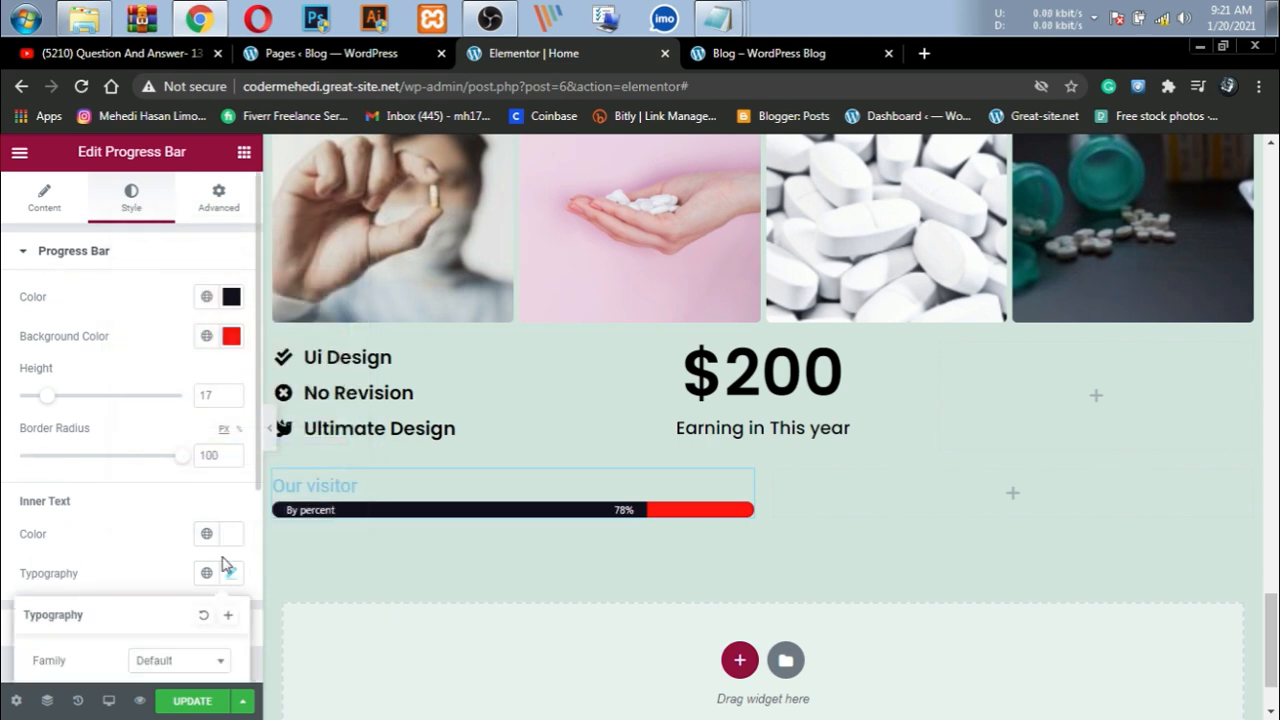
click(180, 662)
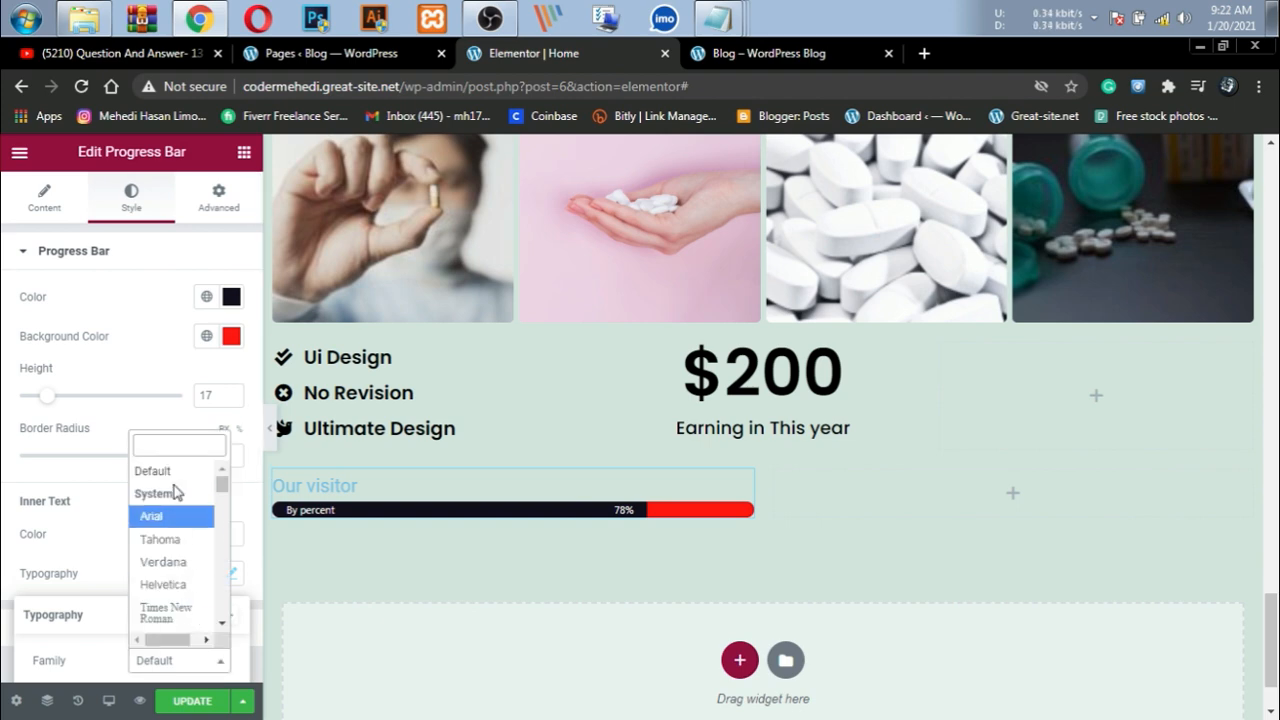
text(pop)
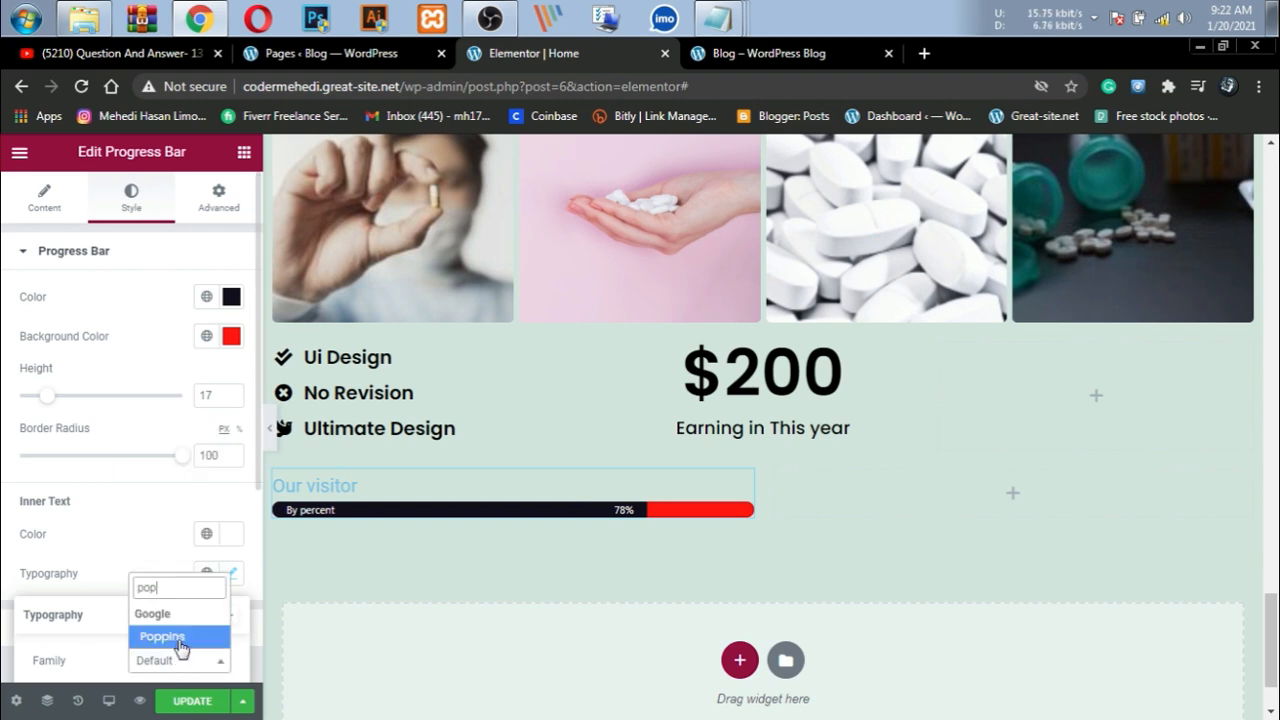
click(181, 638)
scroll(184, 605, down, 2)
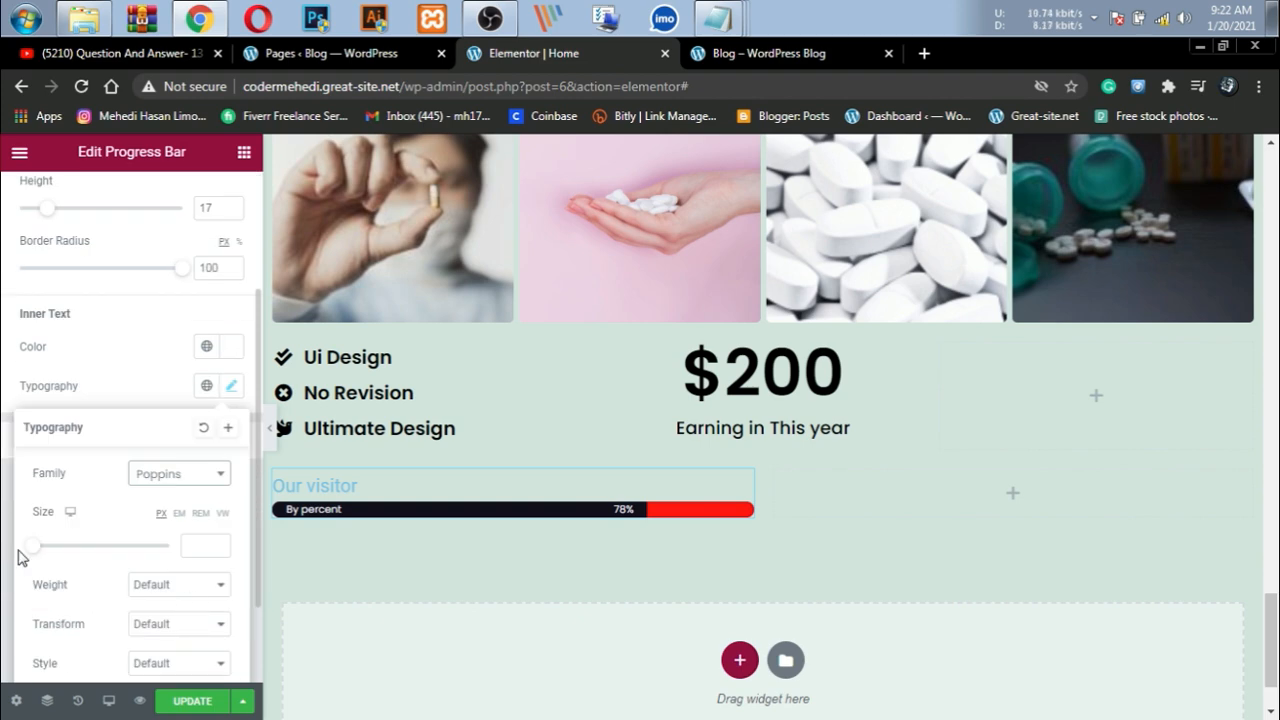
drag(36, 546, 49, 557)
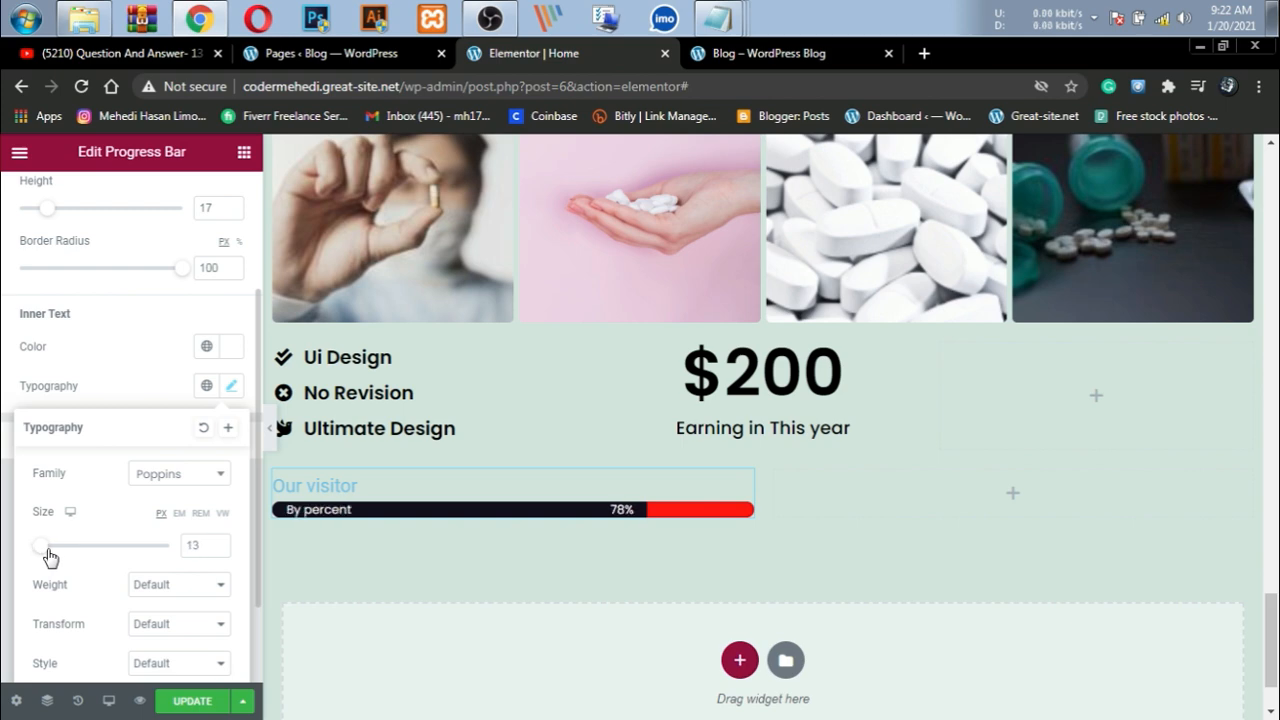
click(3, 605)
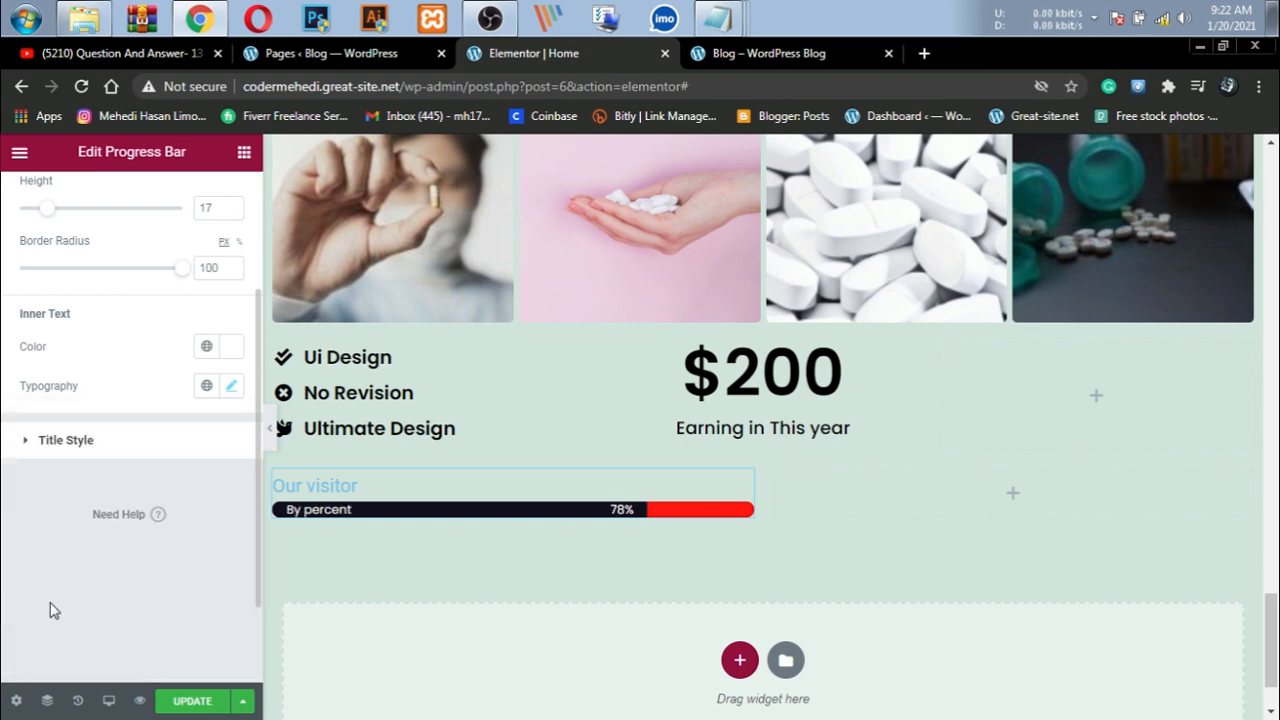
Step: Change the text color of the progress bar's title to black in its title style settings
click(38, 540)
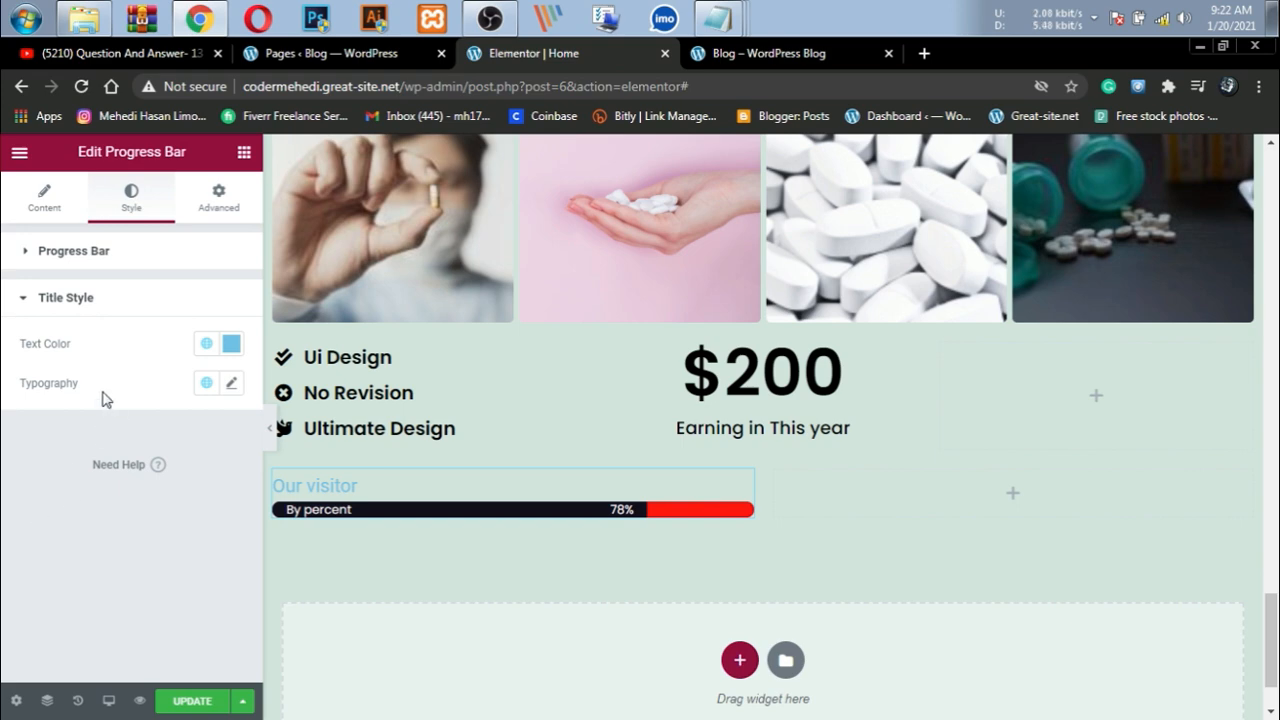
click(231, 343)
drag(222, 470, 100, 592)
click(30, 562)
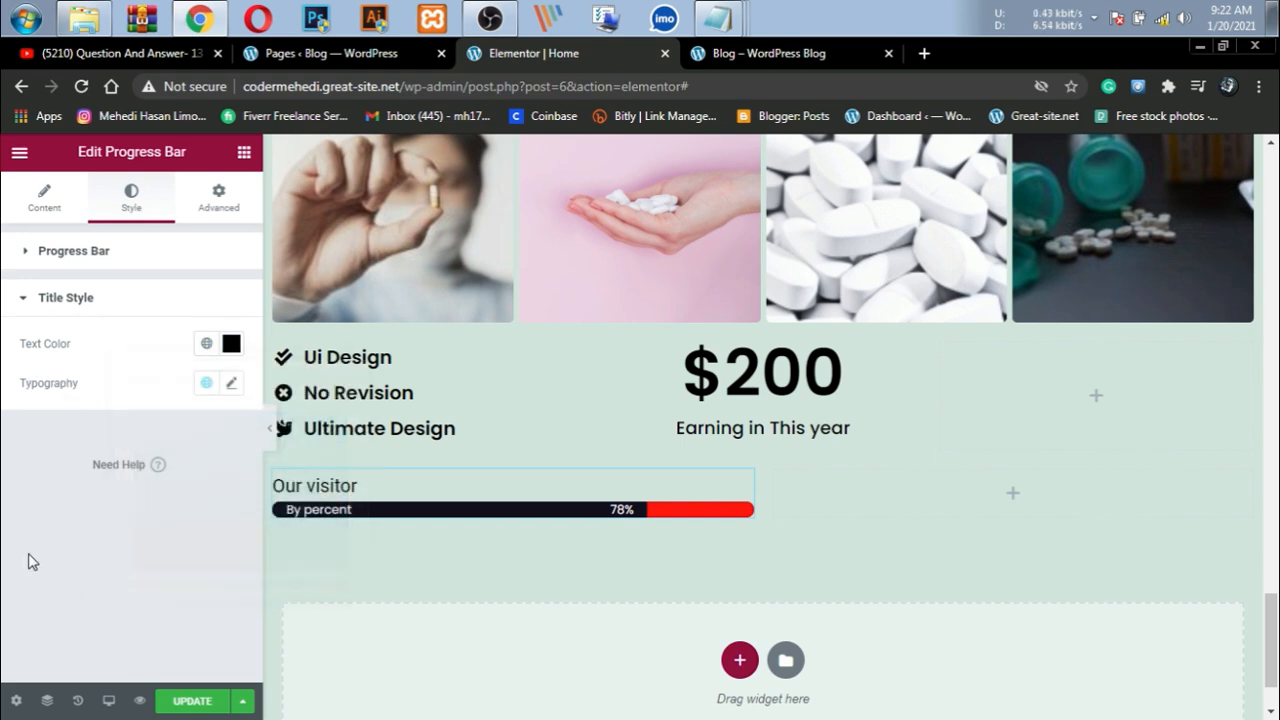
Step: Set the progress bar title's typography to the Poppins font with weight 500
click(229, 384)
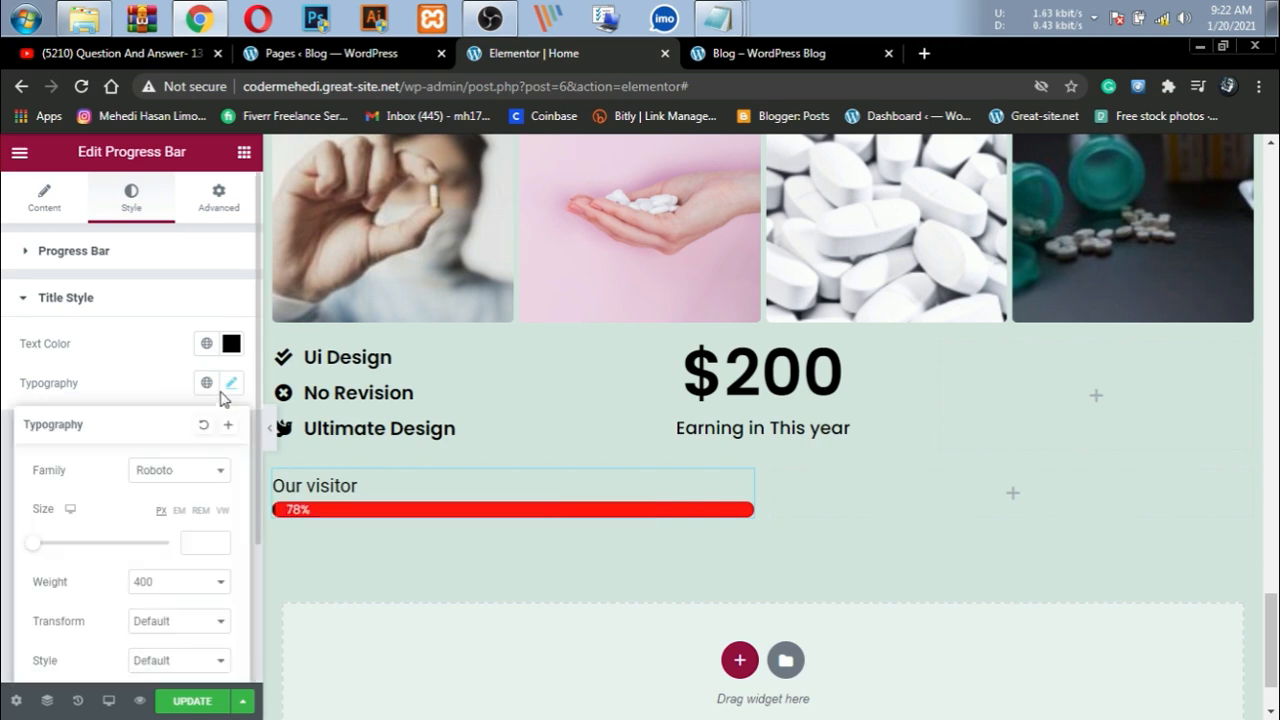
click(195, 474)
text(pop)
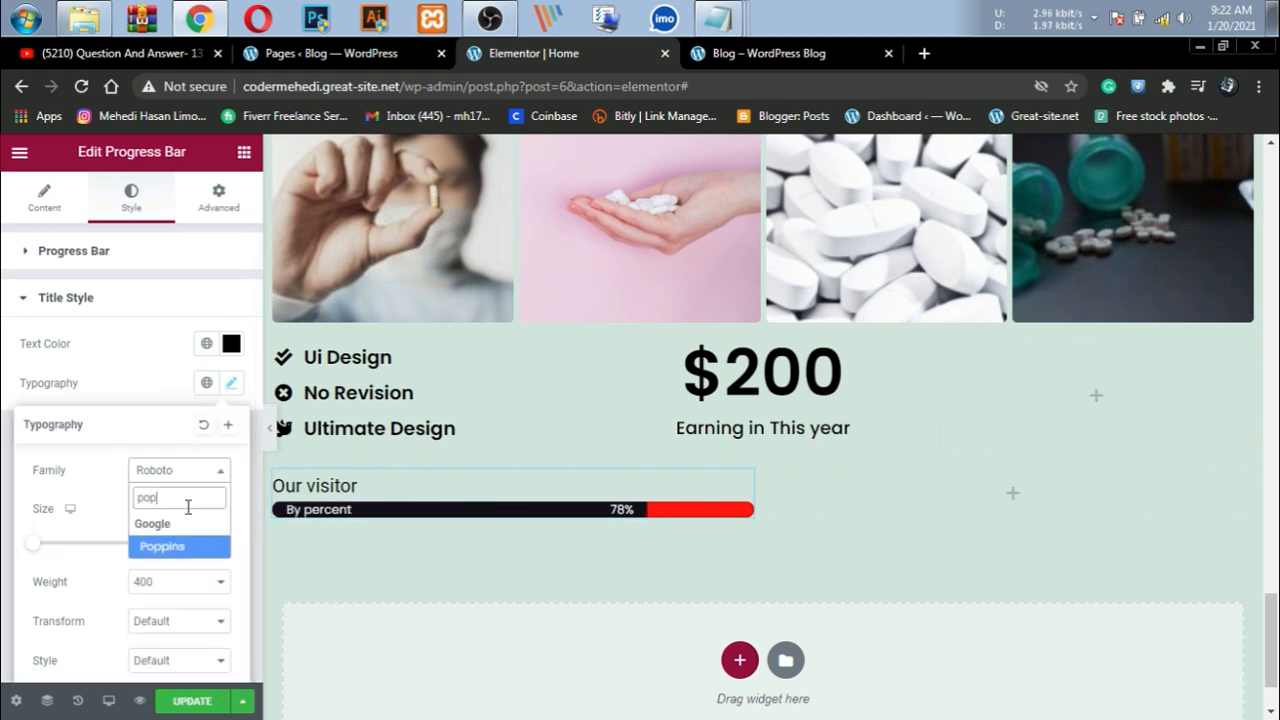
click(165, 546)
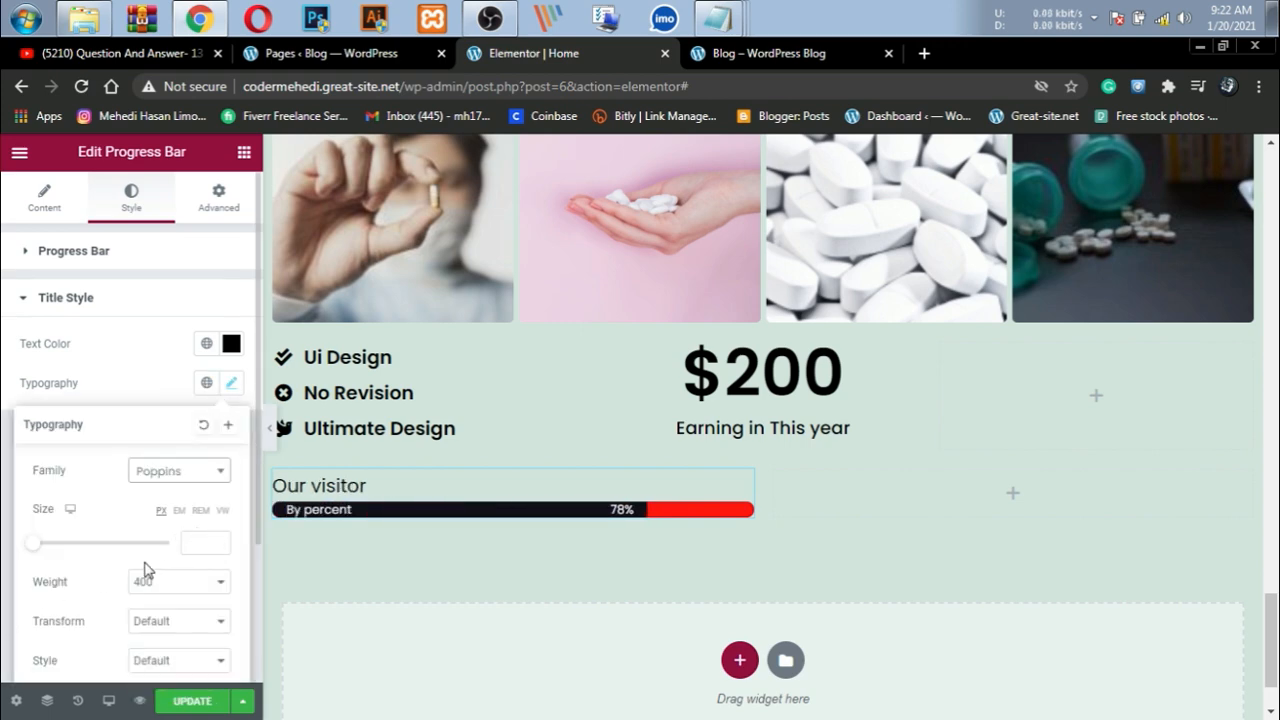
scroll(130, 565, down, 2)
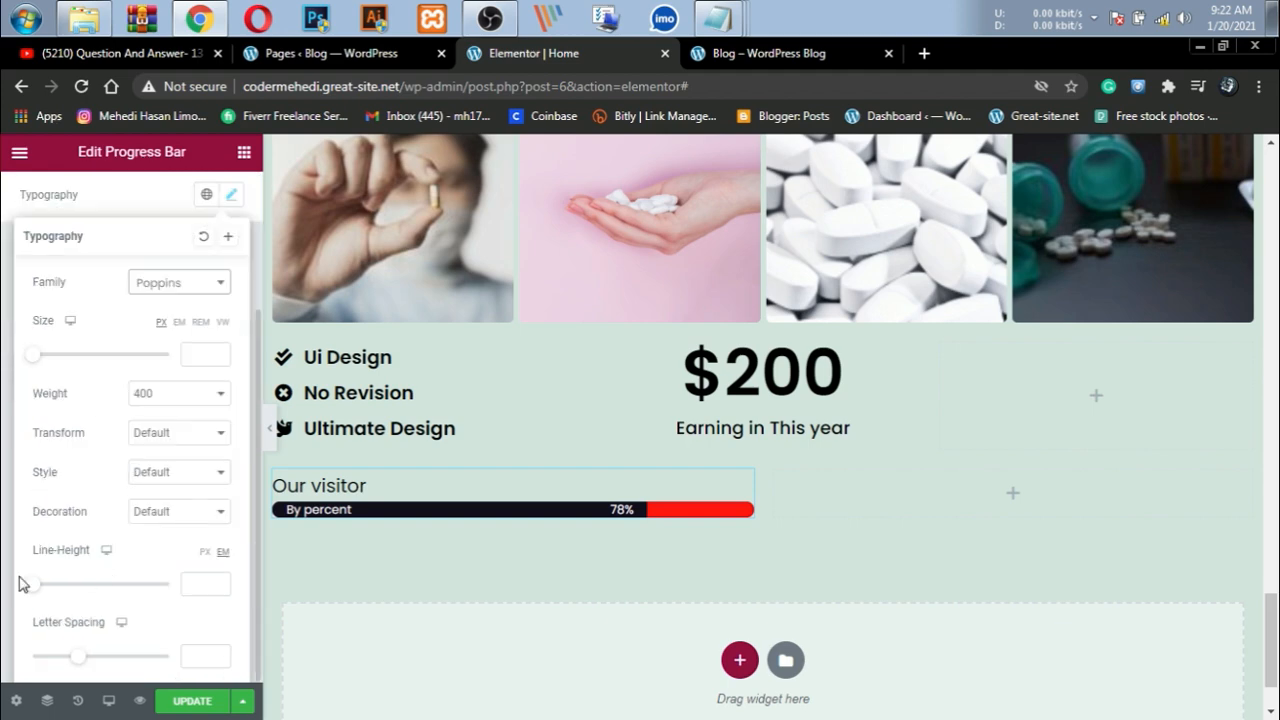
click(208, 396)
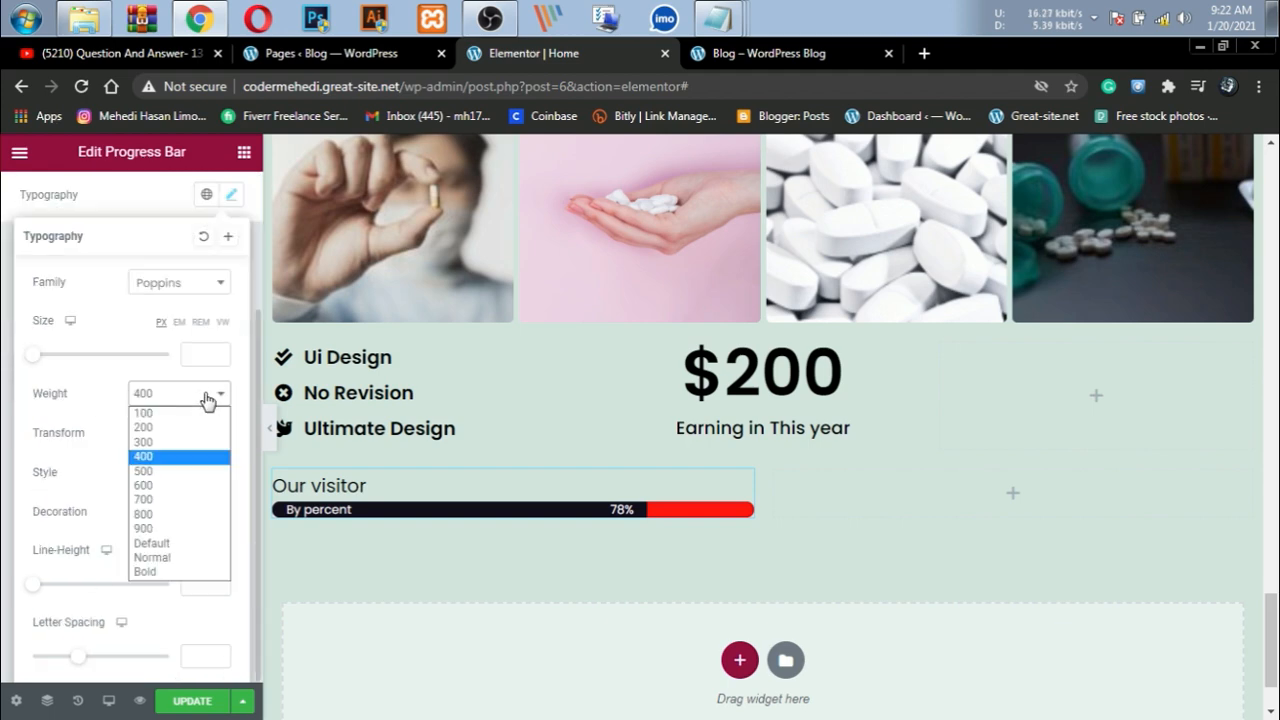
click(183, 471)
click(6, 555)
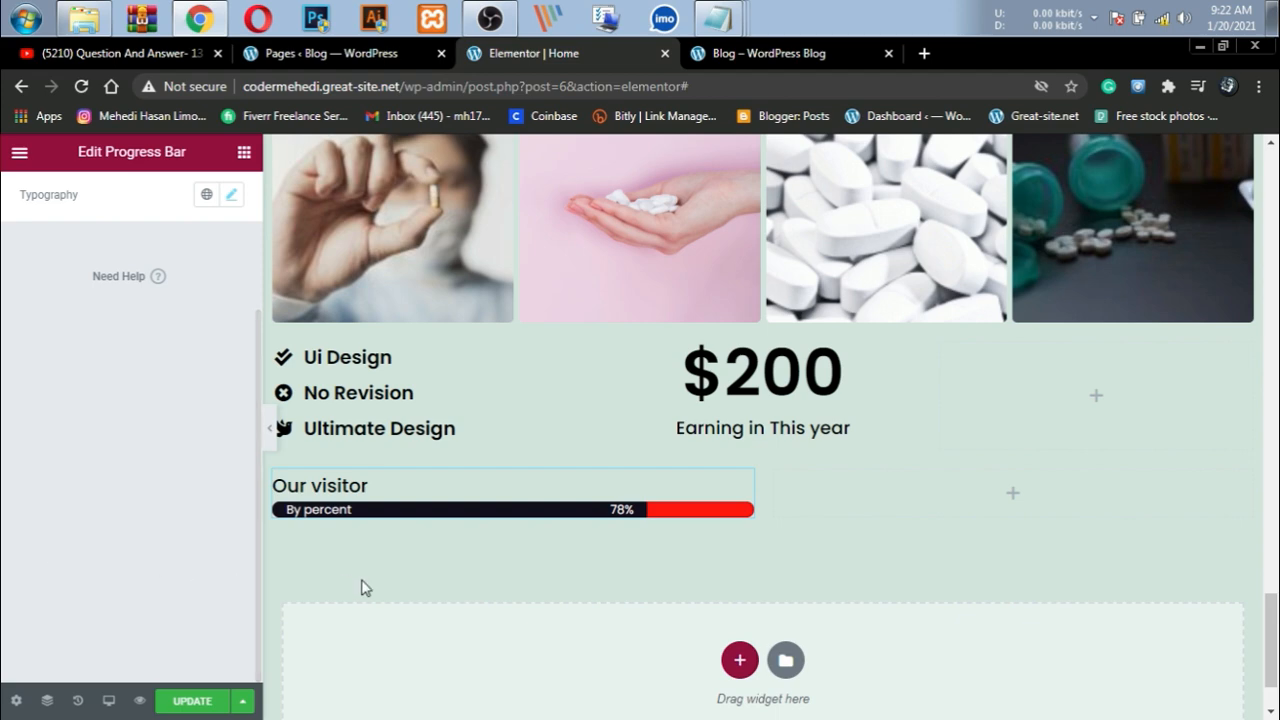
scroll(365, 588, up, 1)
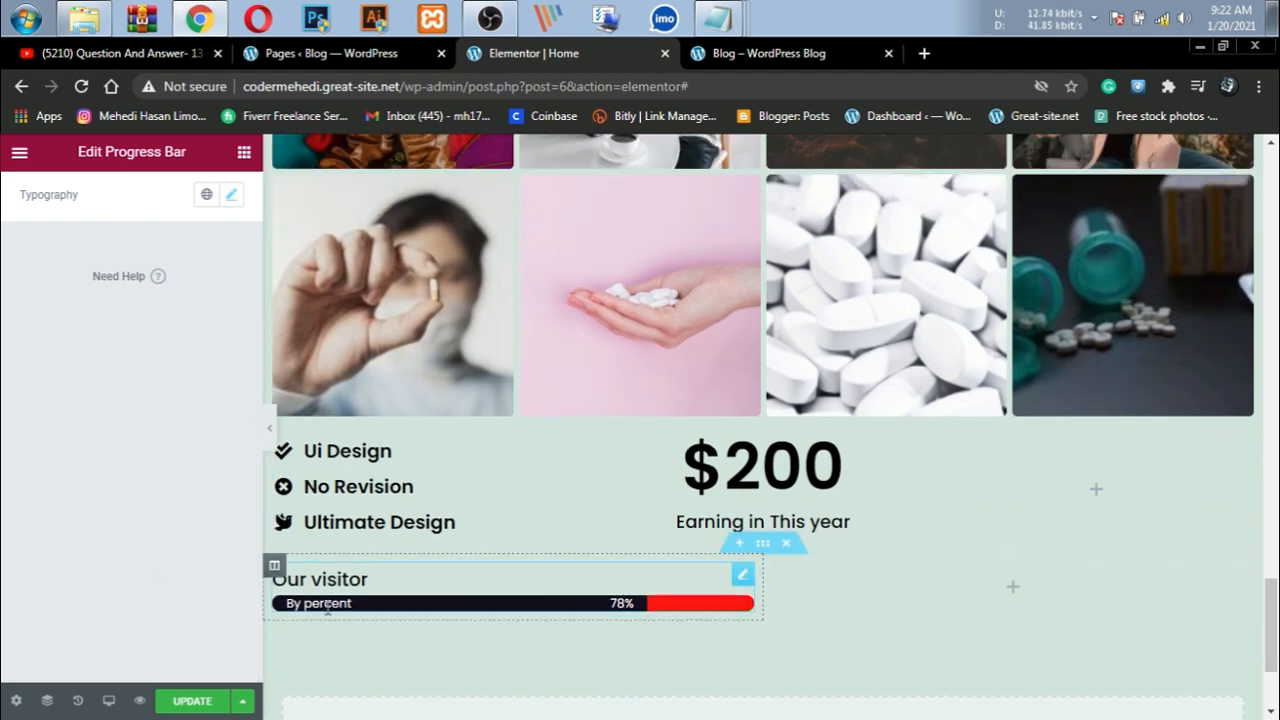
scroll(70, 340, up, 3)
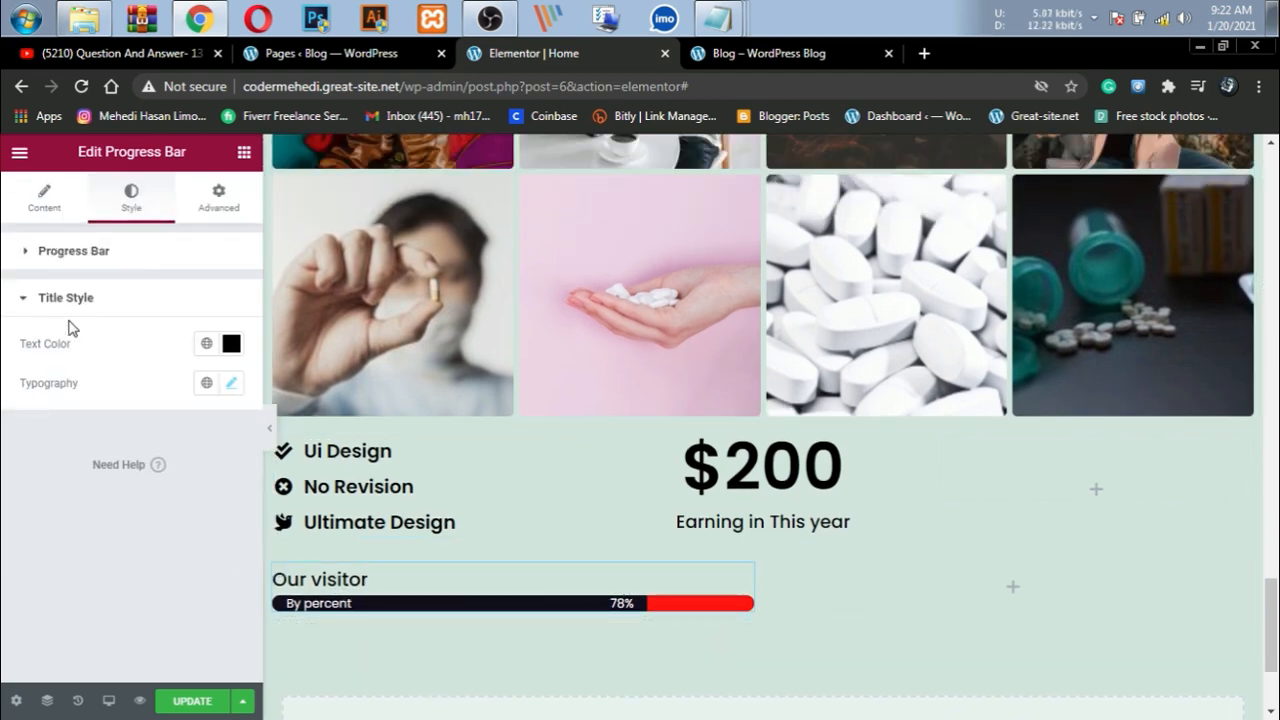
click(15, 200)
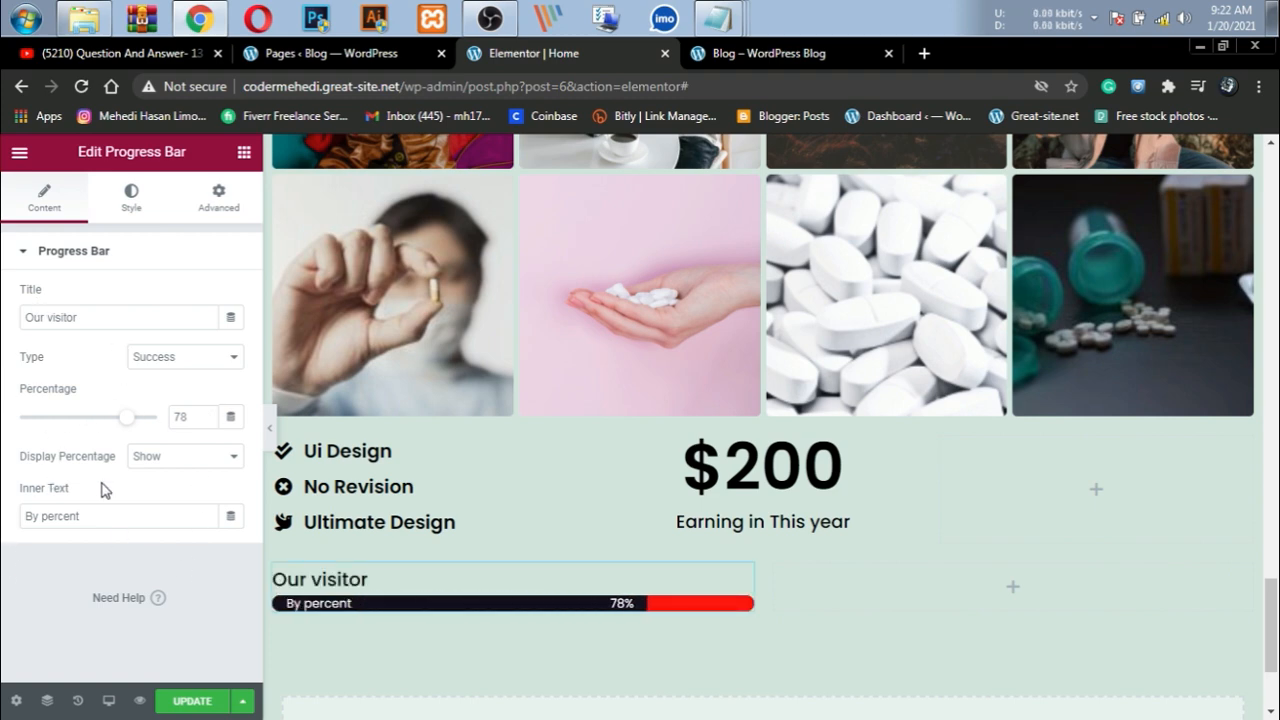
click(243, 152)
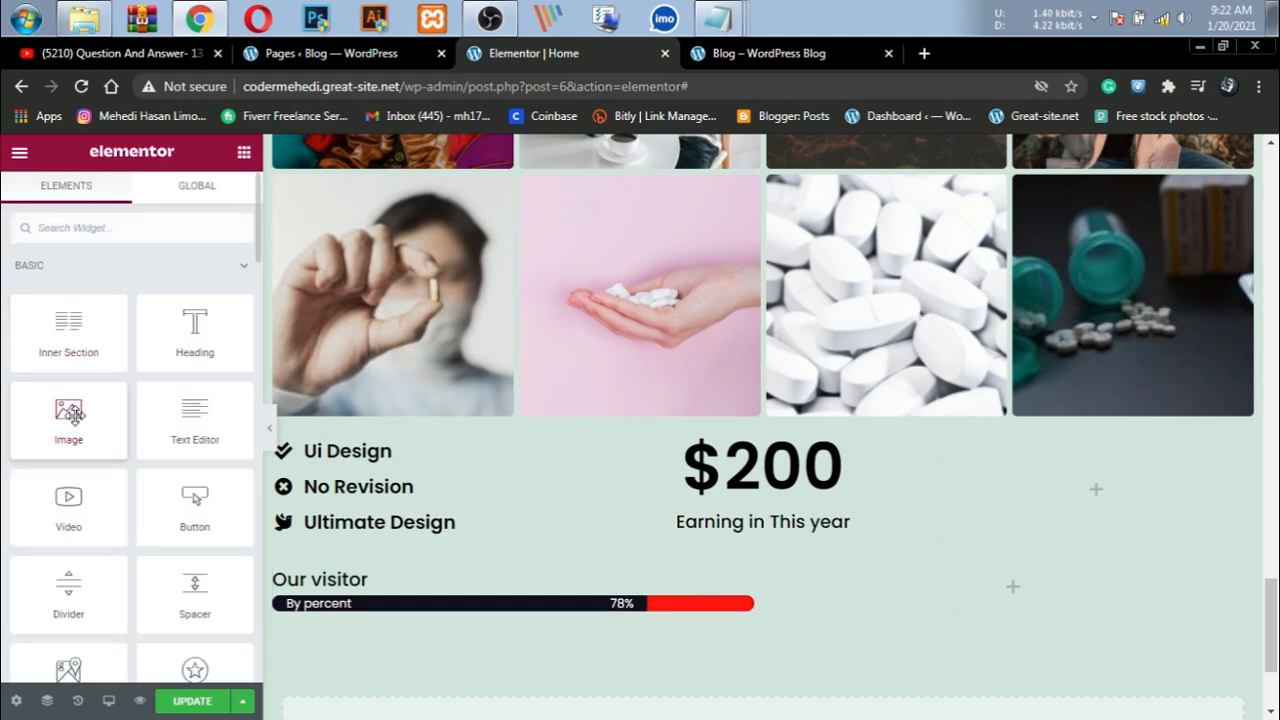
scroll(128, 521, down, 5)
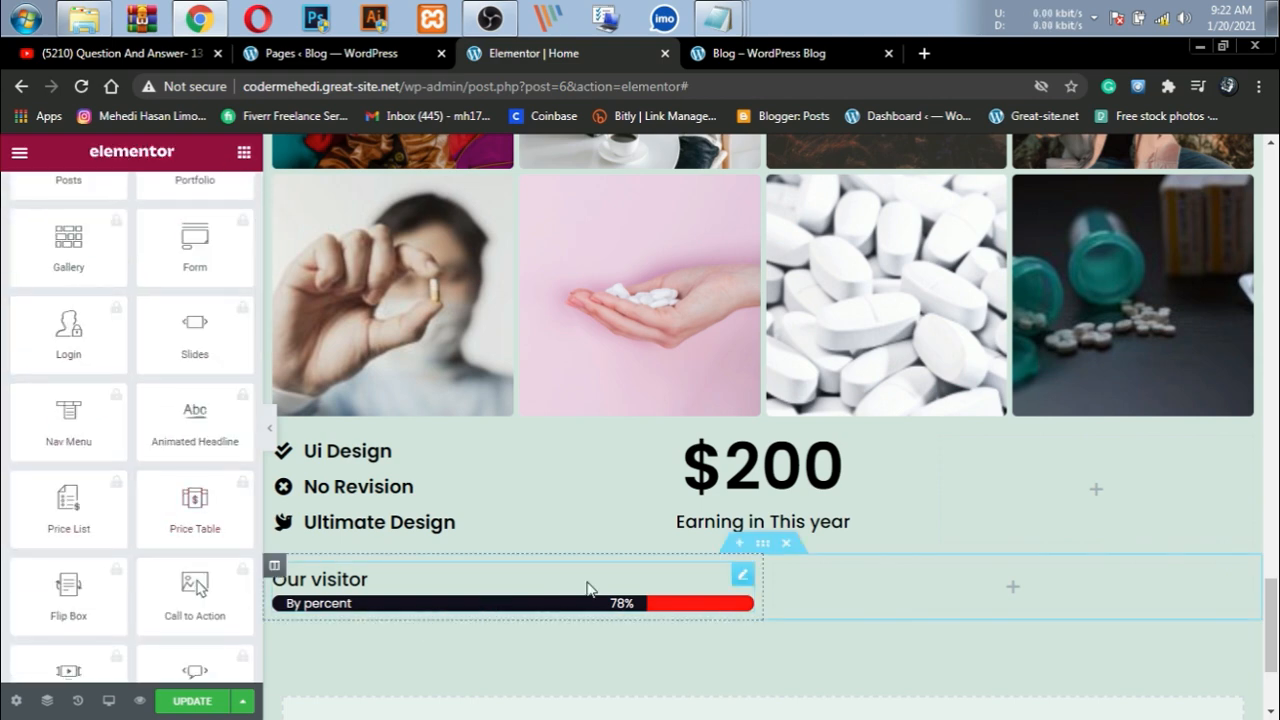
Step: Copy the "Our visitor" progress bar and paste it twice into the empty second column and once below the original
right_click(748, 579)
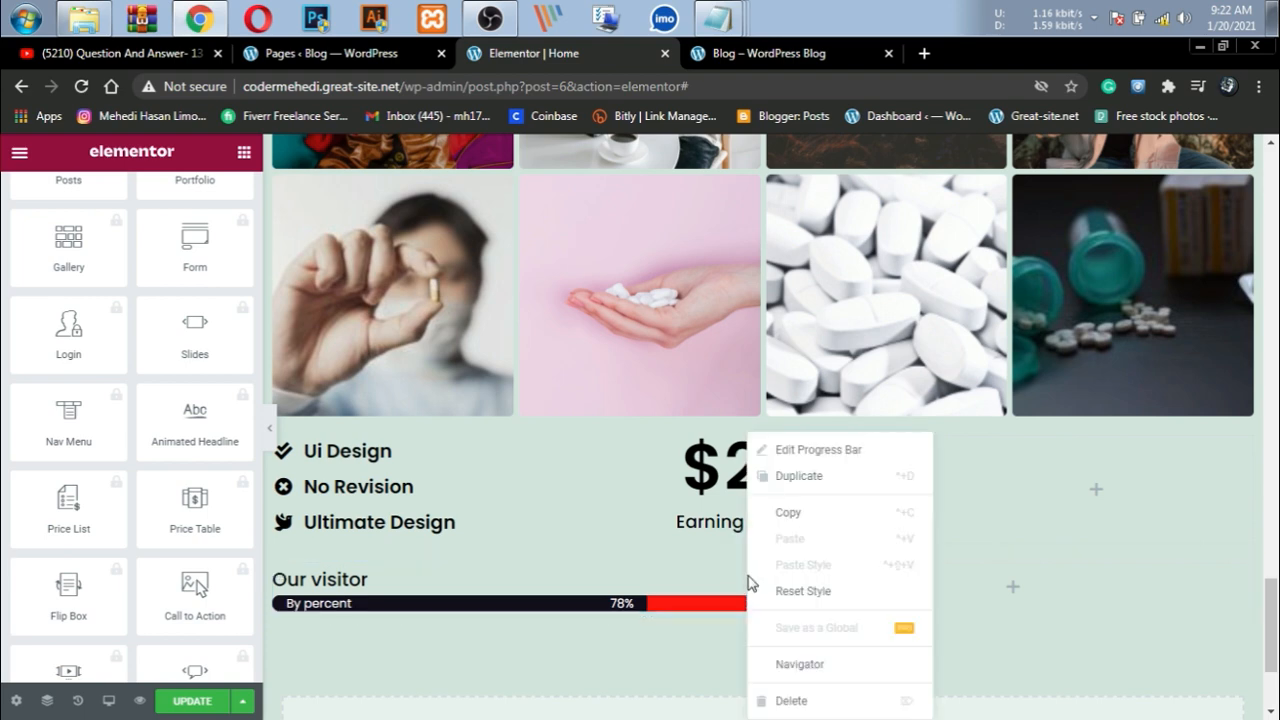
click(810, 513)
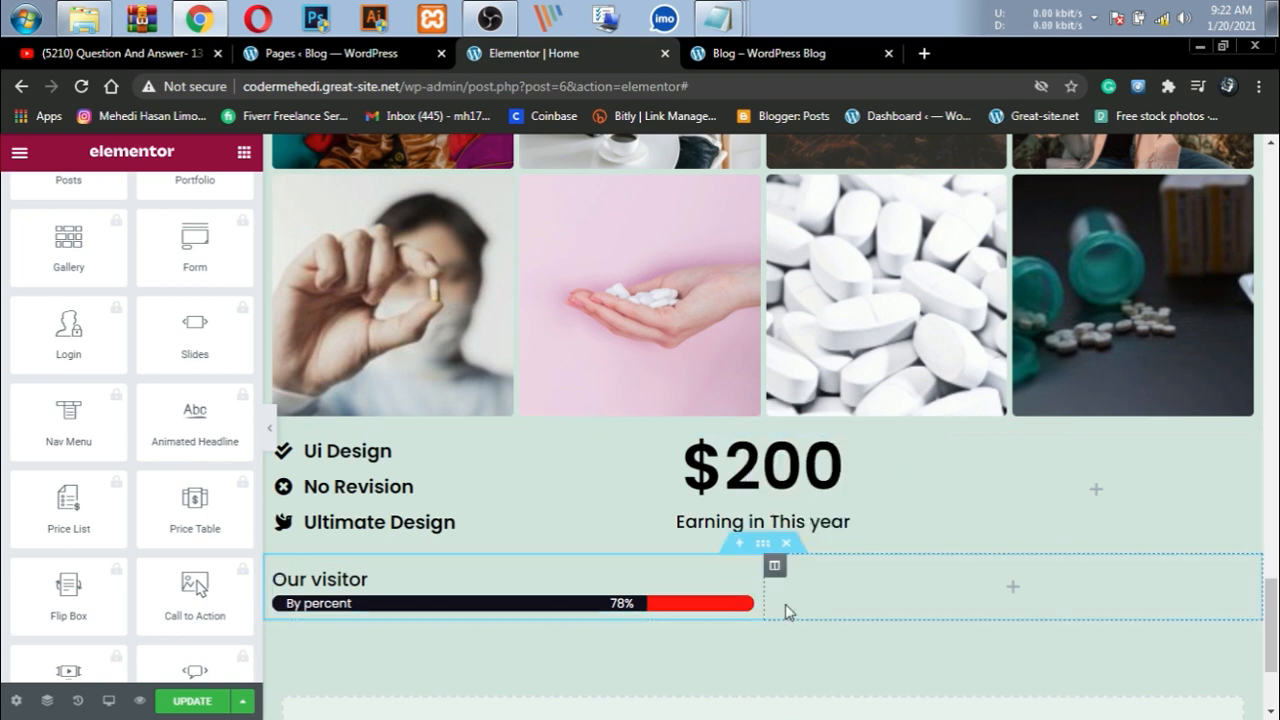
right_click(826, 590)
click(866, 575)
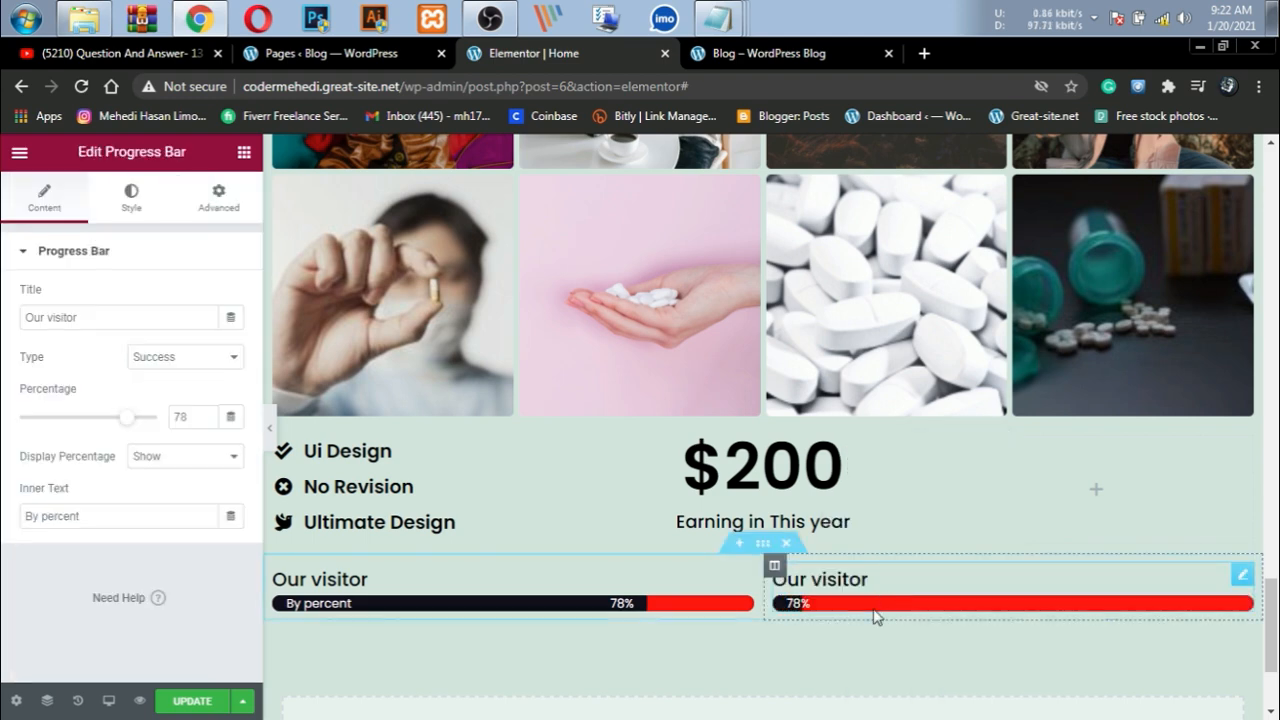
right_click(855, 615)
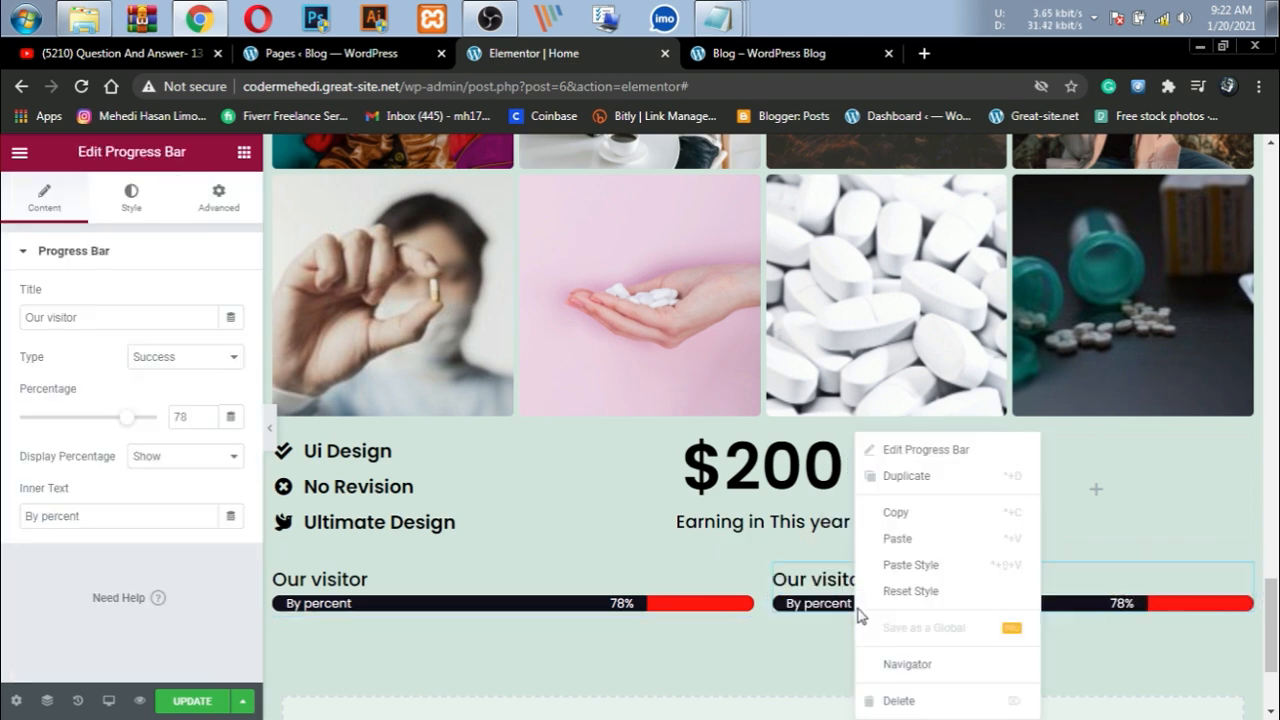
click(921, 551)
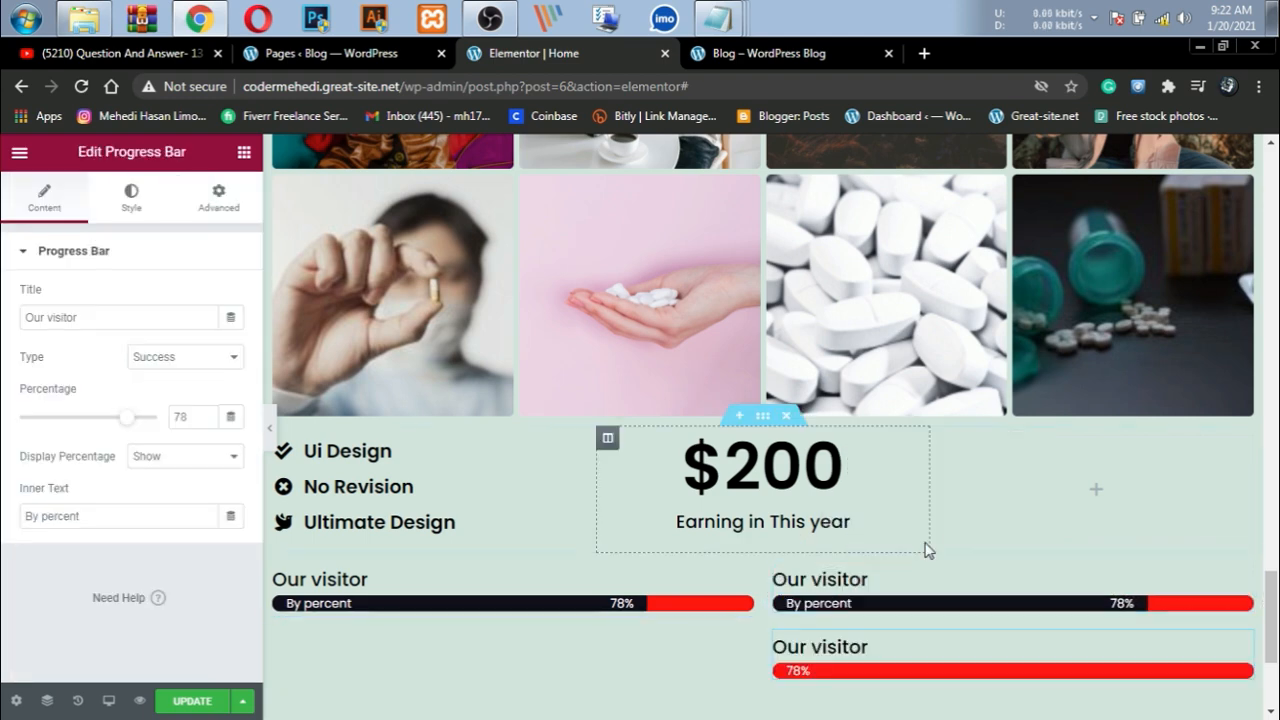
right_click(580, 660)
click(621, 578)
Step: Change the title of the first progress bar in the second column to "Our subscriber"
scroll(623, 571, down, 2)
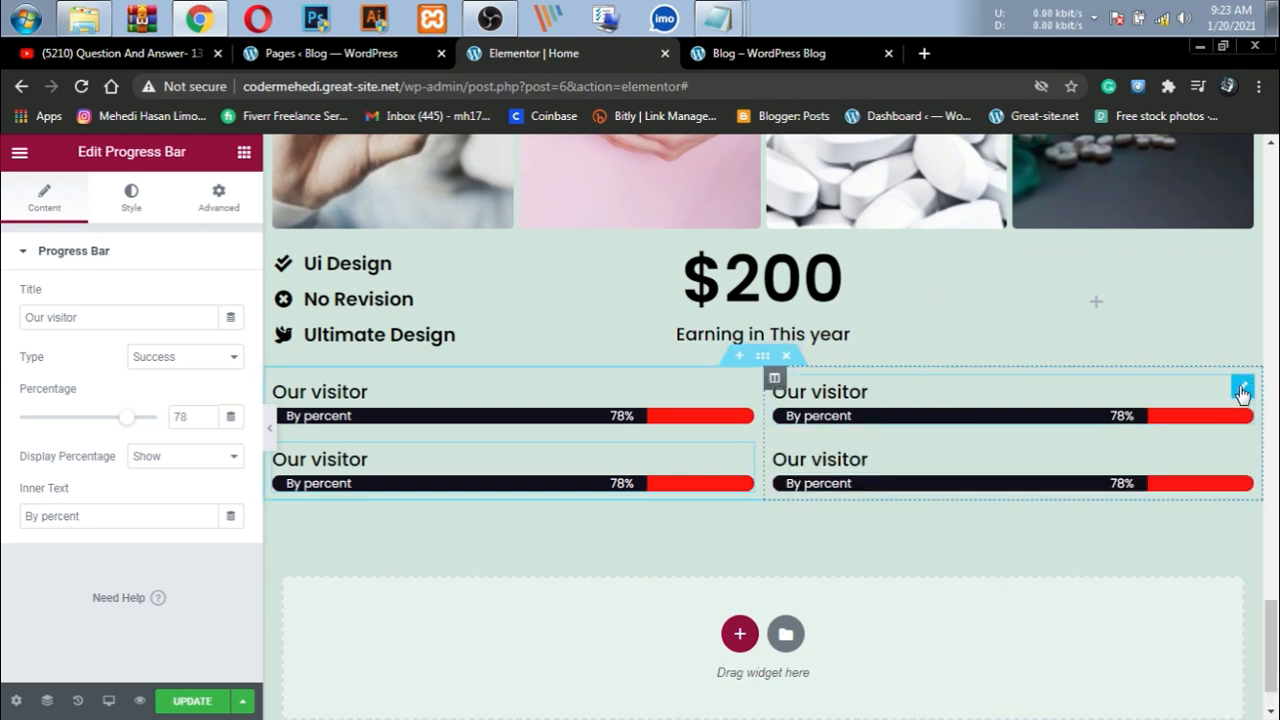
drag(108, 317, 3, 332)
key(BackSpace)
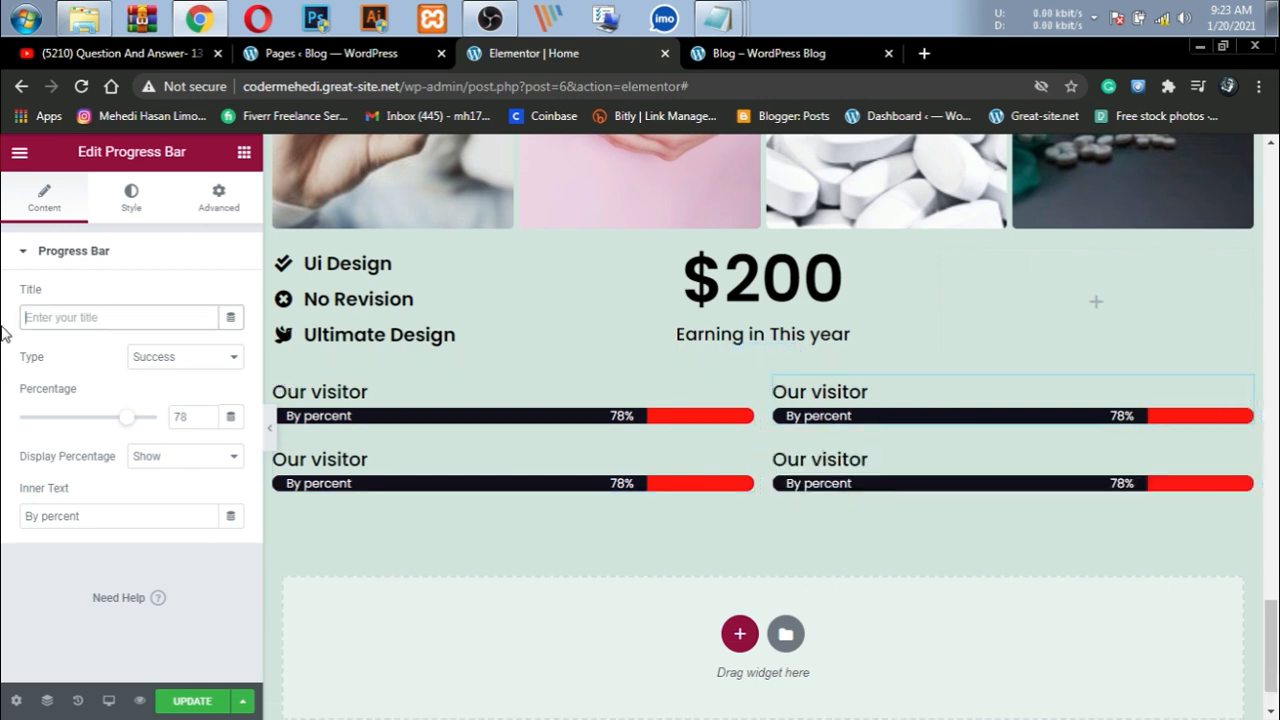
text(Our s)
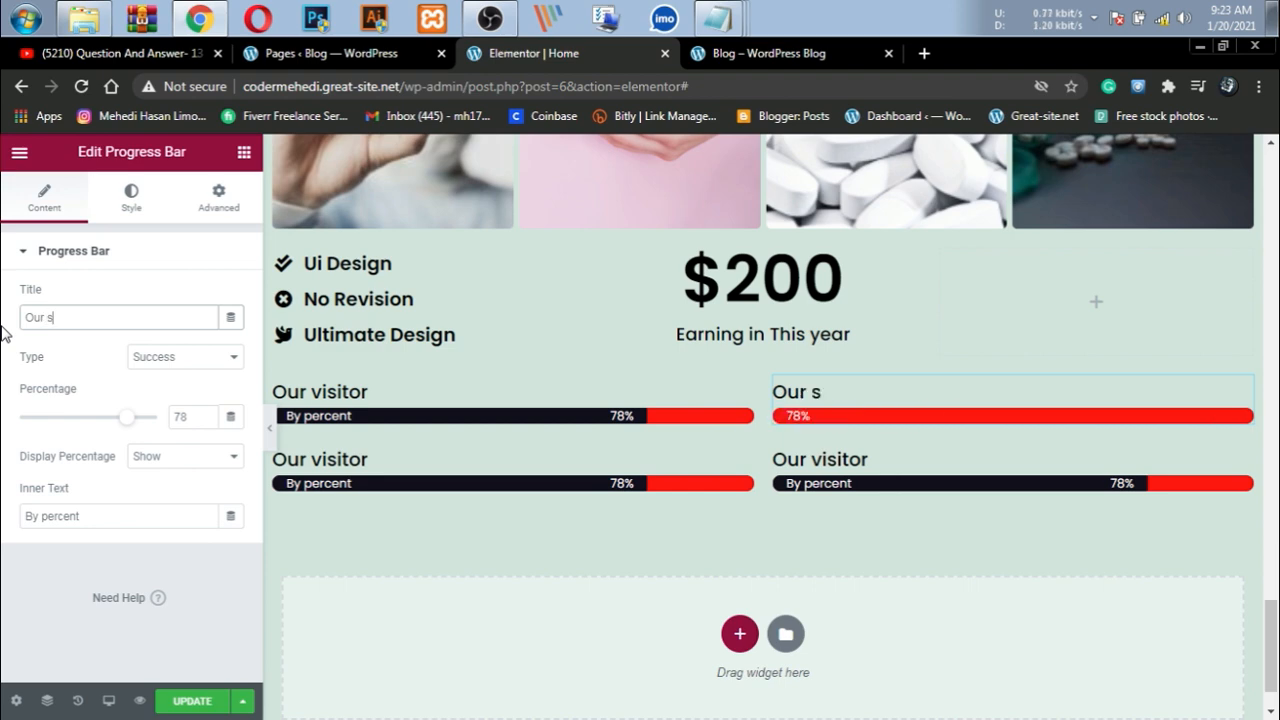
text(ubscr)
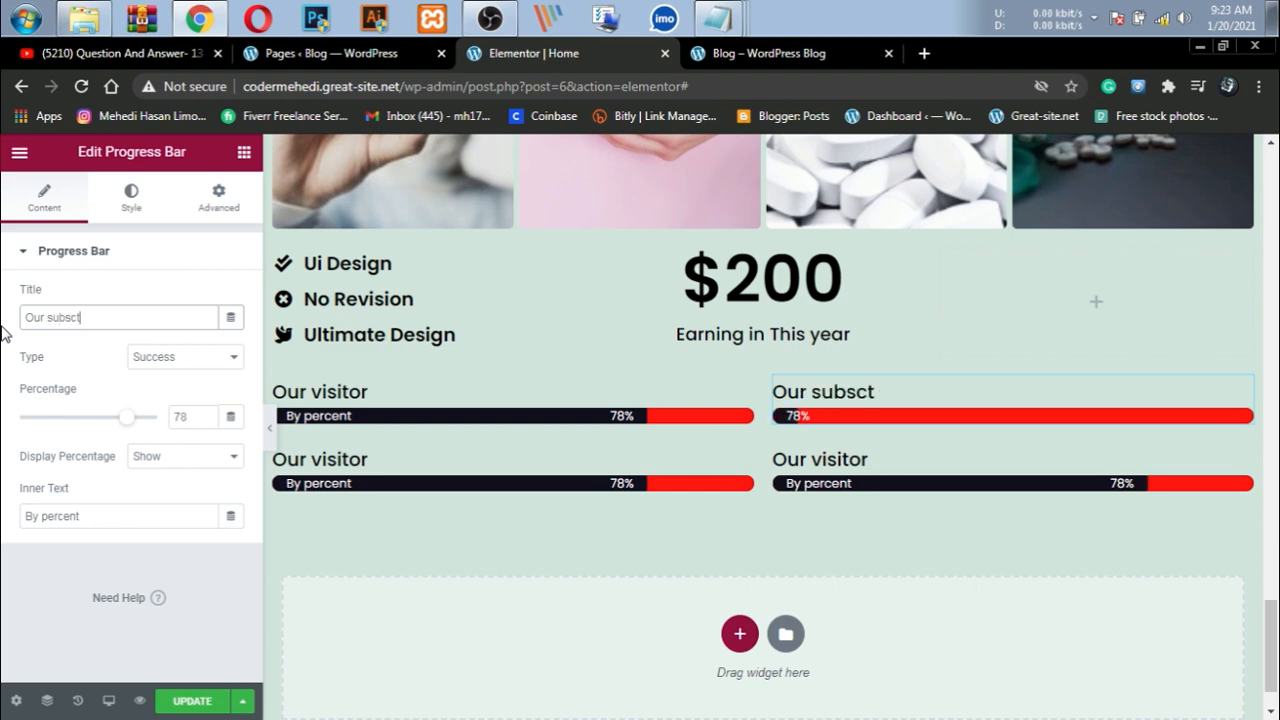
text(iber)
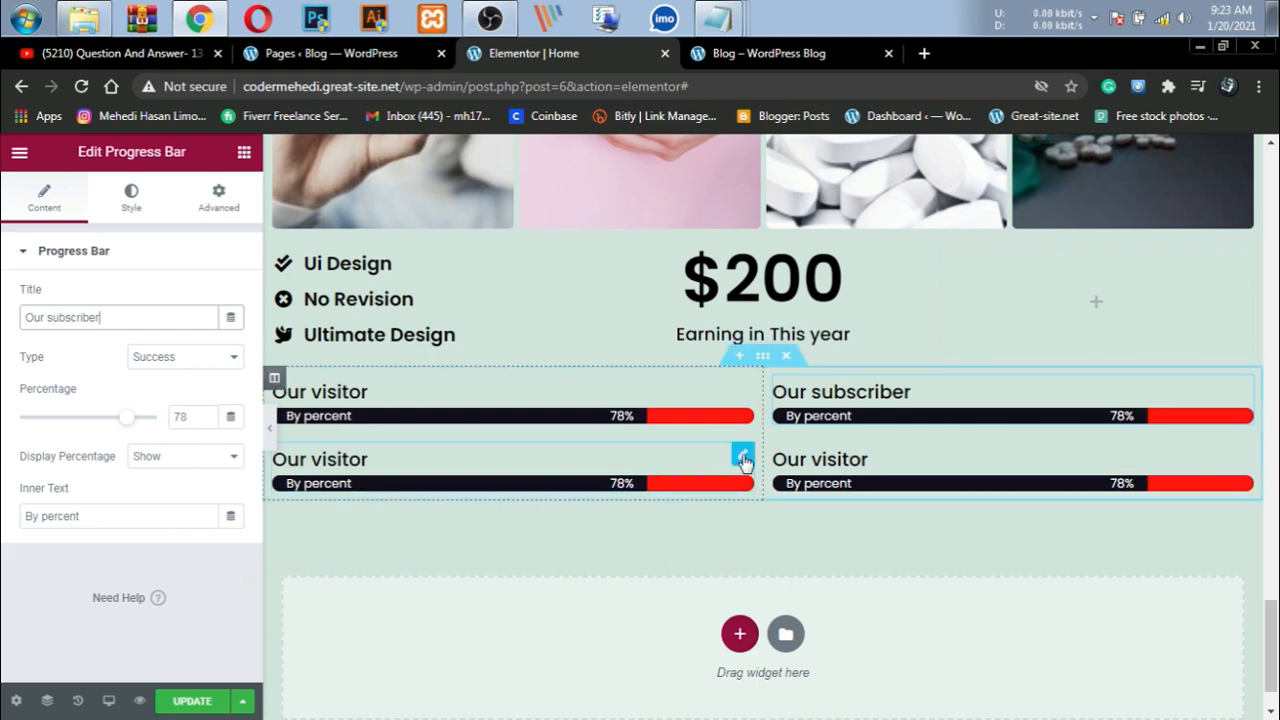
Step: Change the title of the second progress bar in the first column to "Our member"
click(743, 460)
drag(114, 312, 3, 335)
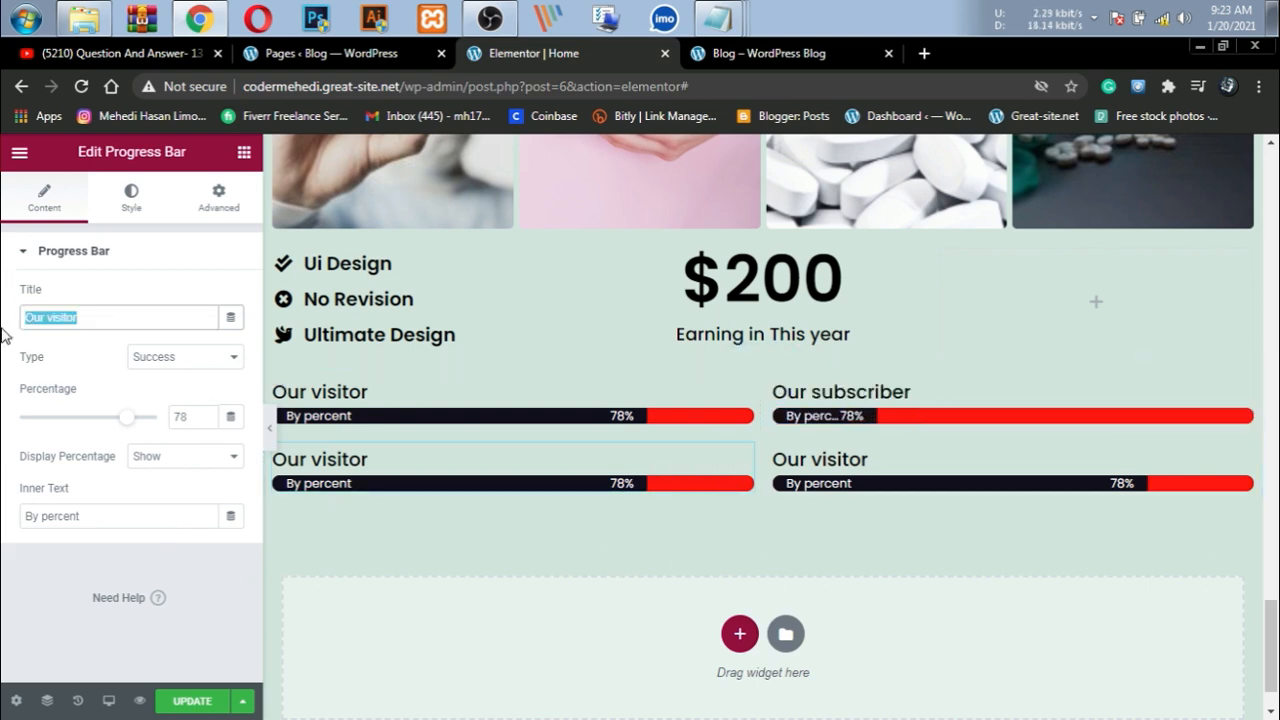
key(BackSpace)
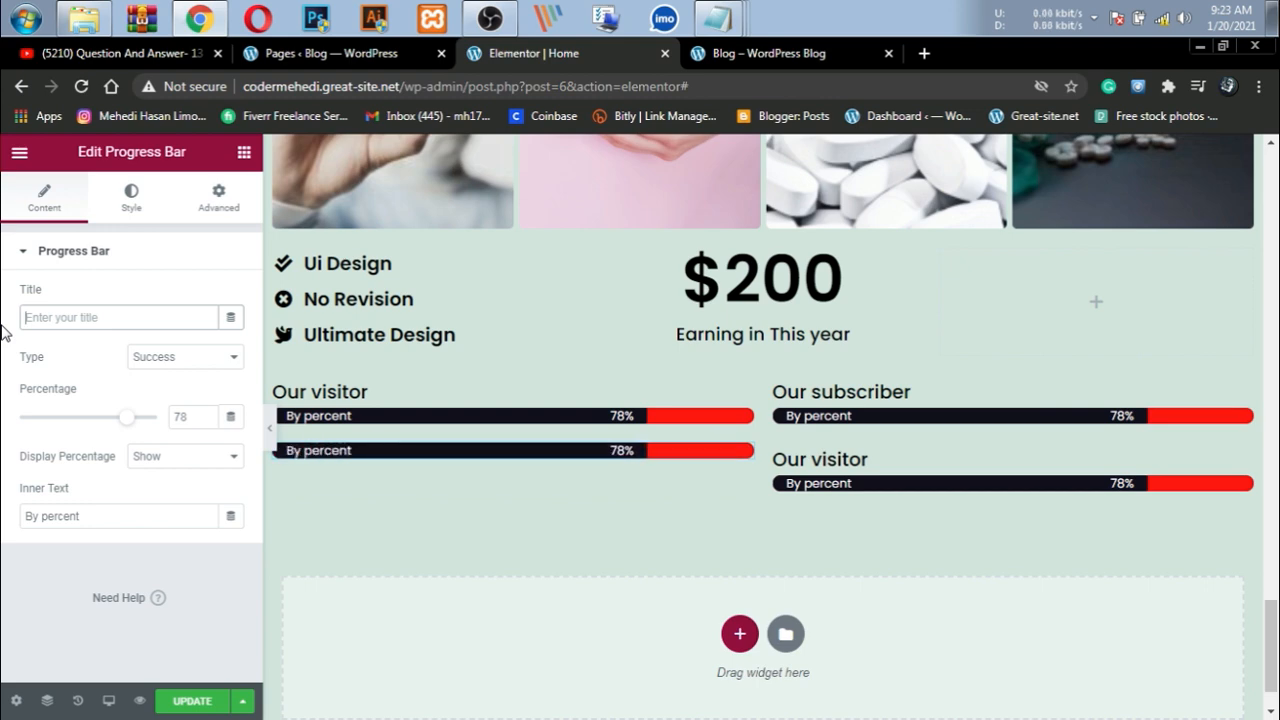
text(Our mem)
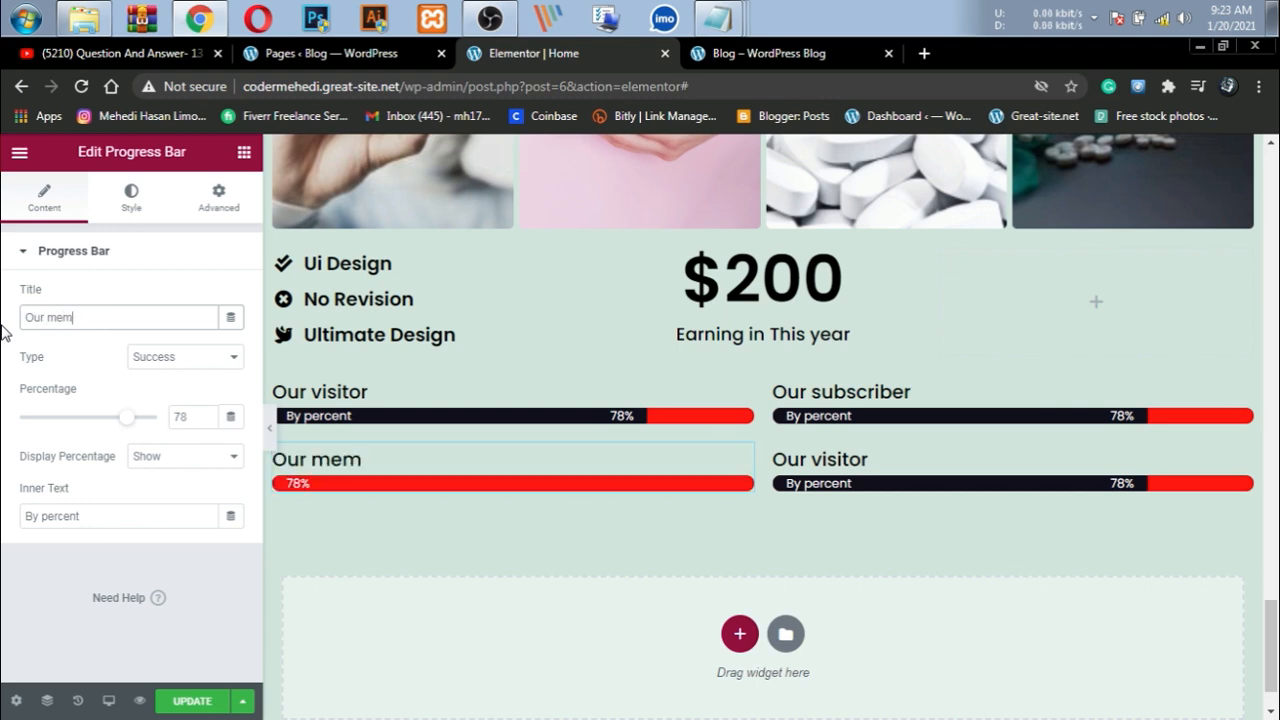
text(ber)
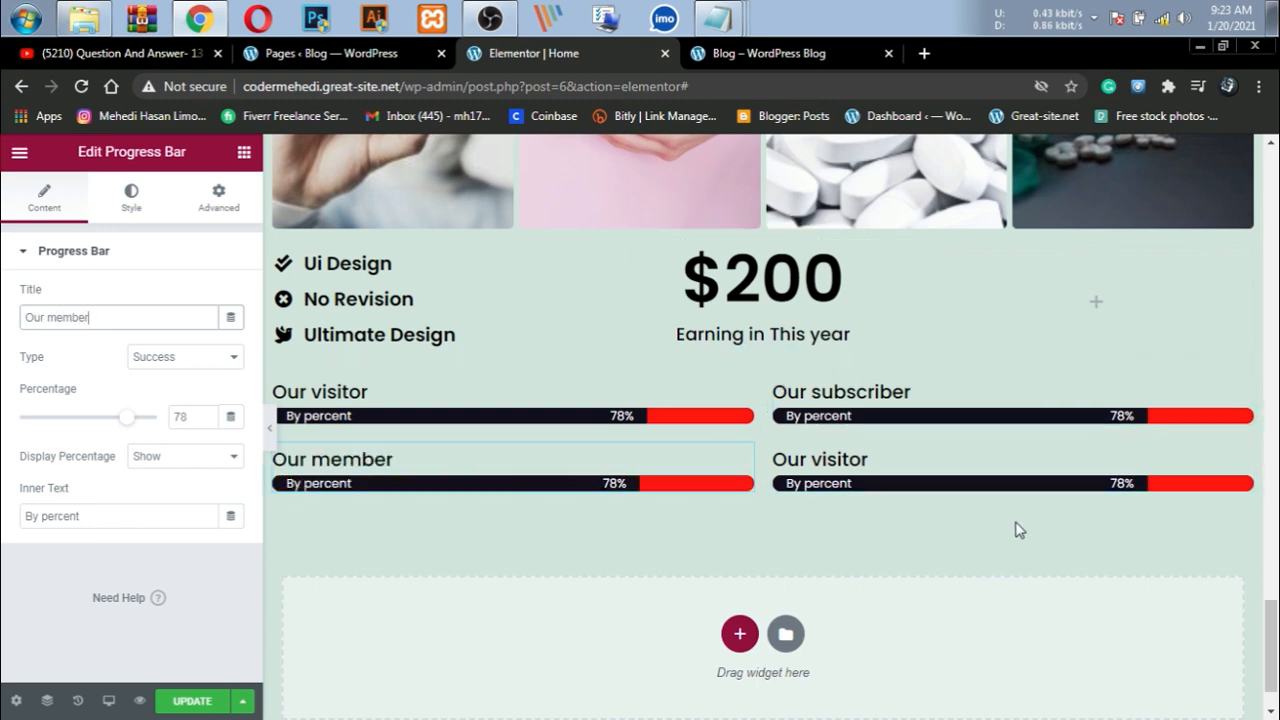
Step: Change the title of the second progress bar in the second column to "Our work satisfaction"
click(1241, 454)
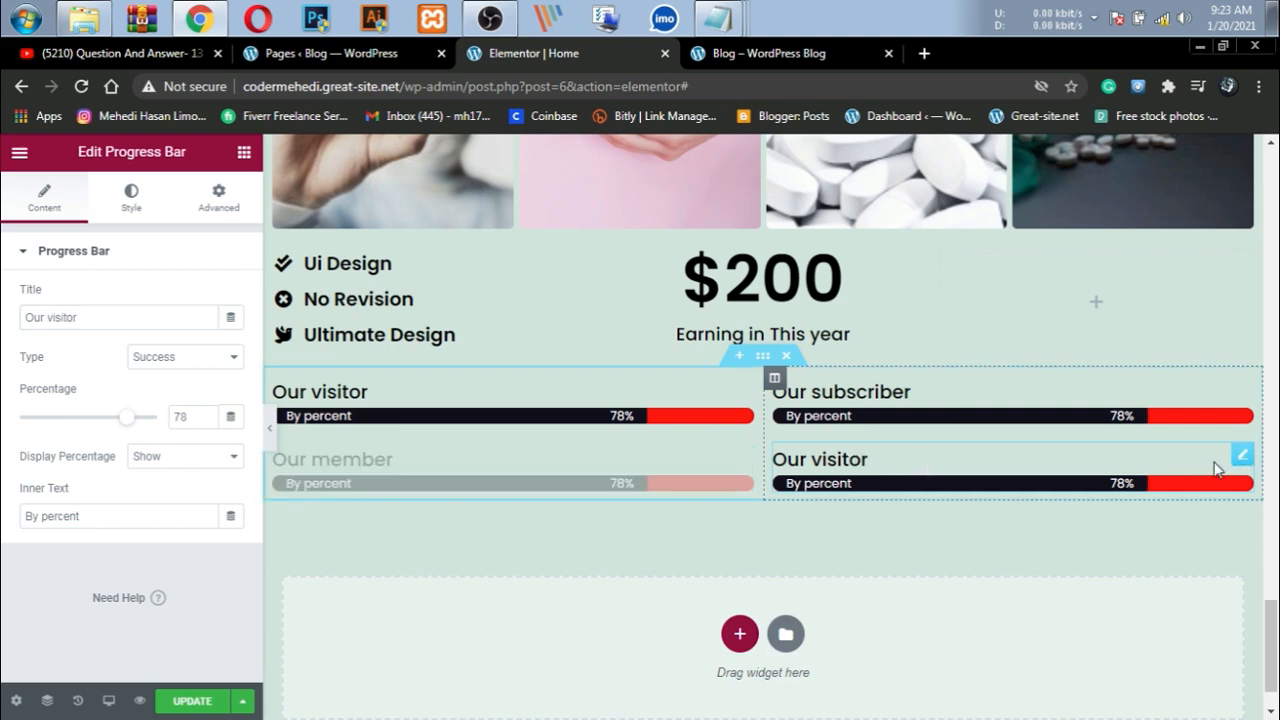
drag(94, 317, 9, 323)
key(BackSpace)
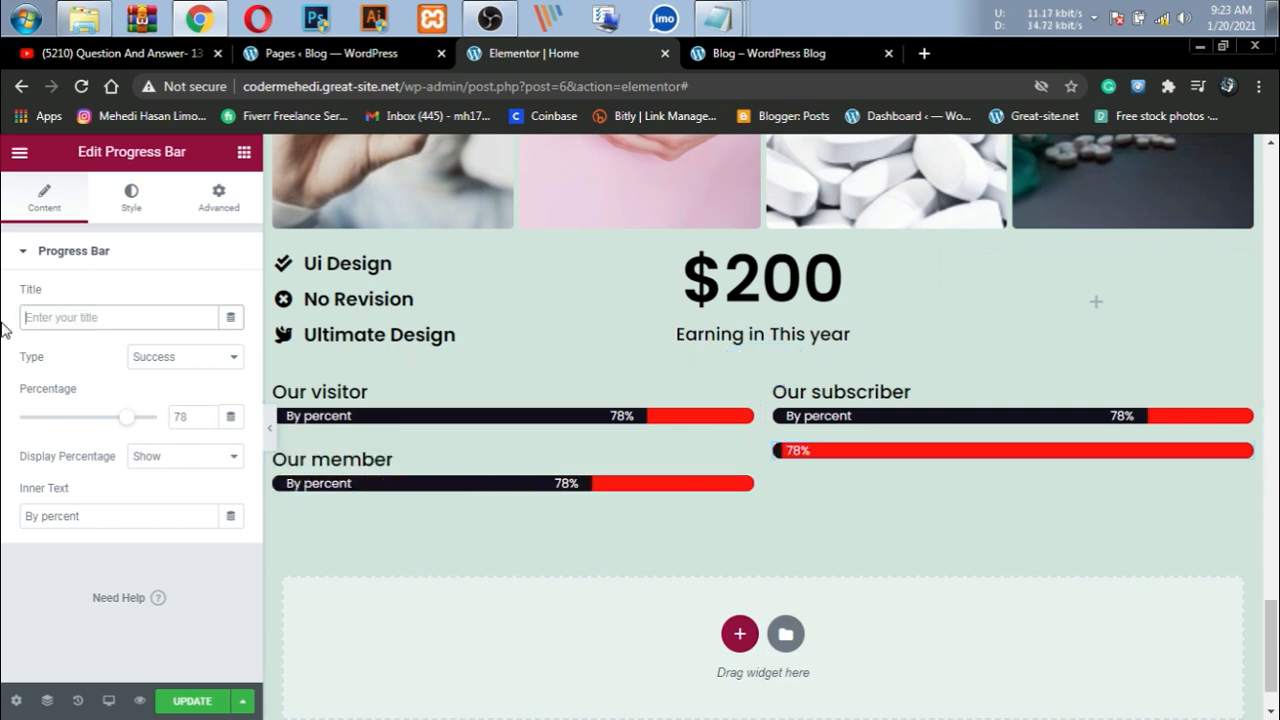
text(Our )
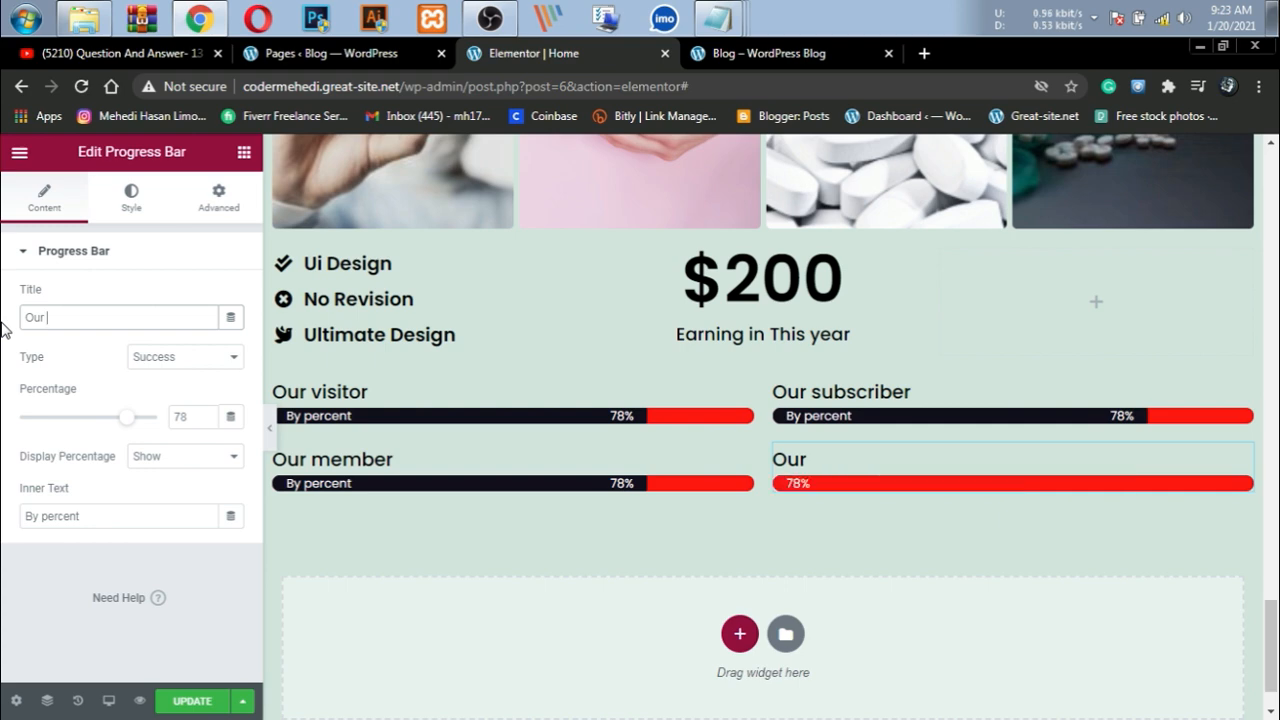
text(work)
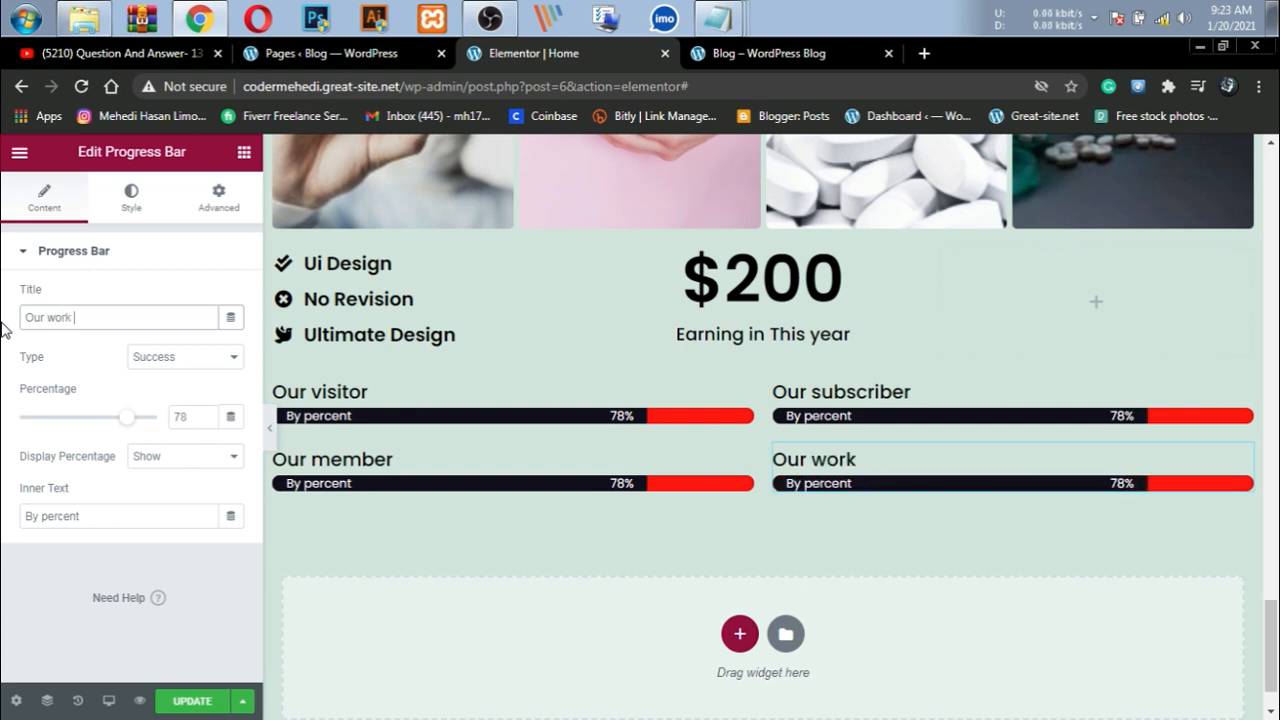
text( sat)
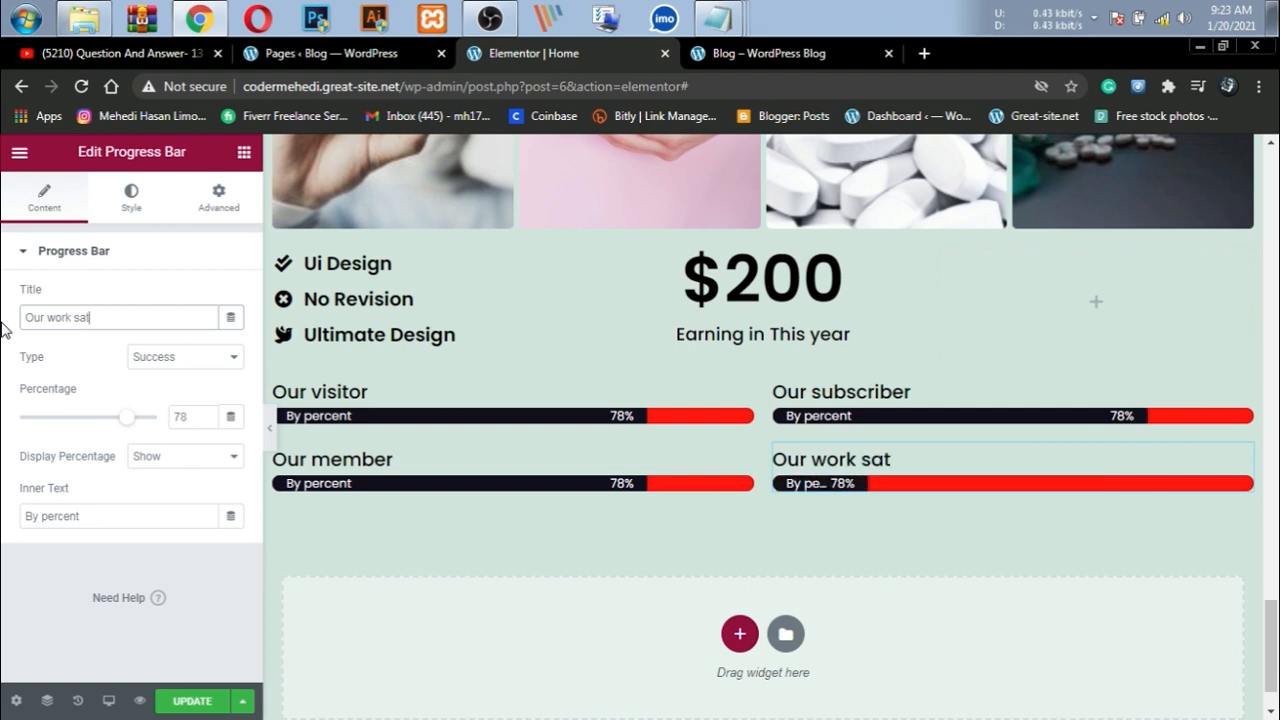
text(isfac)
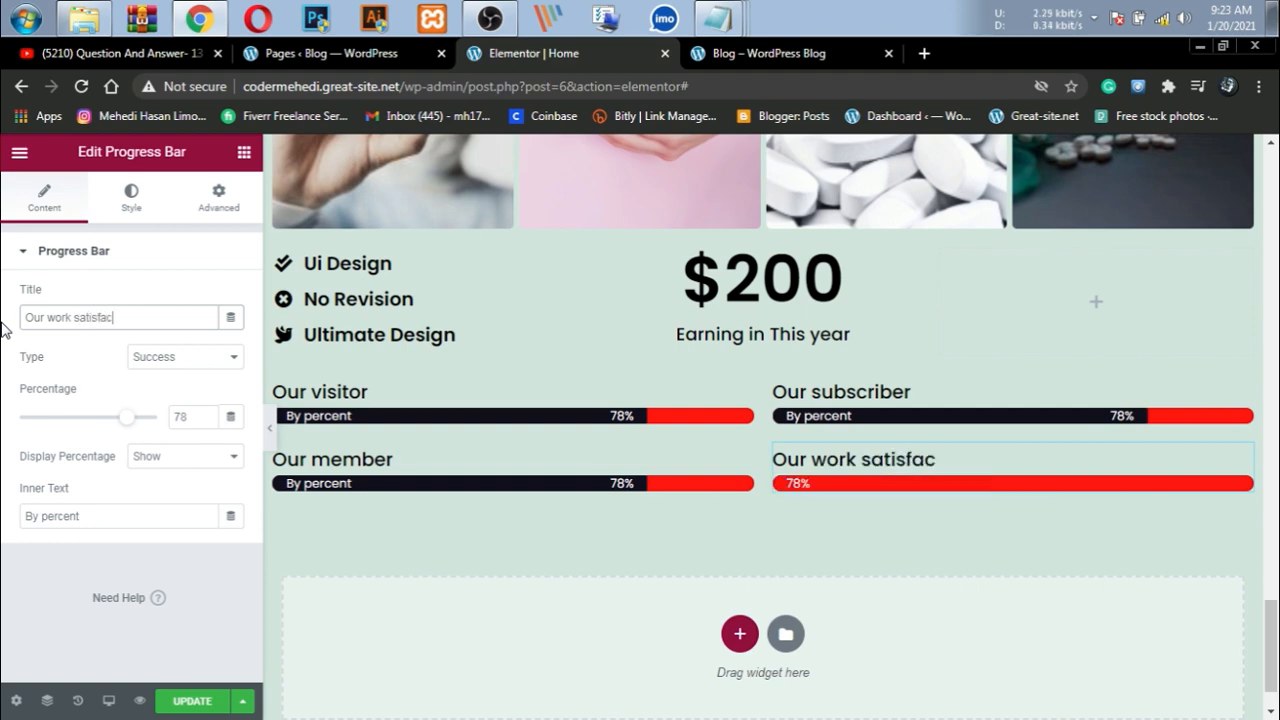
text(tion)
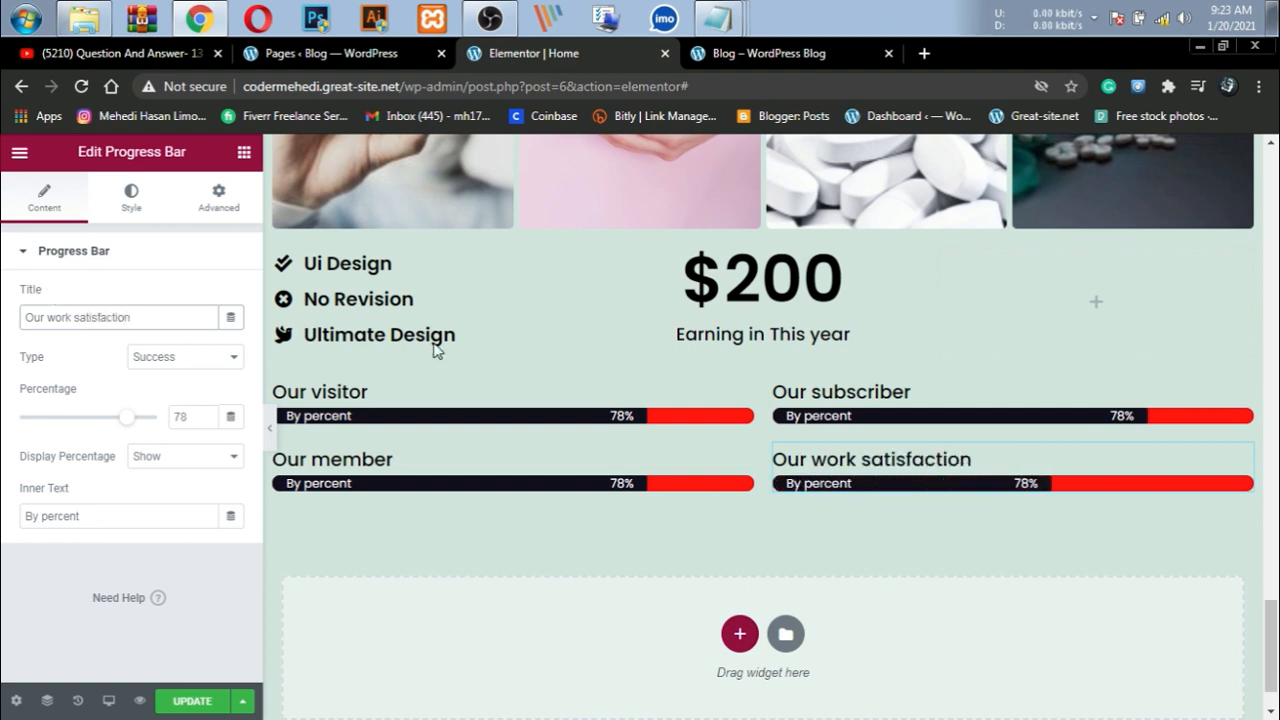